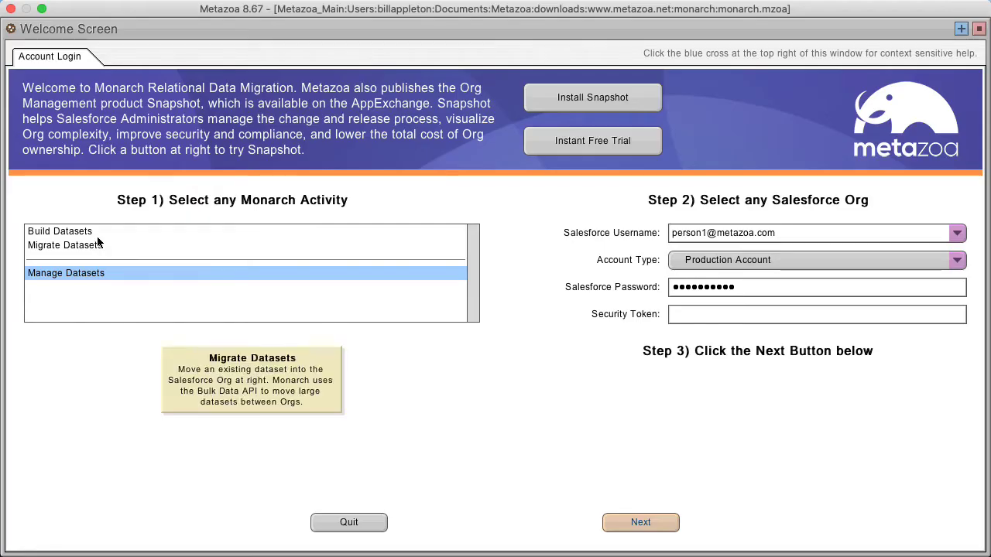
# Step: Start Build Datasets with the Production Account type, replacing the firstly dataset via its template
pyautogui.click(88, 232)
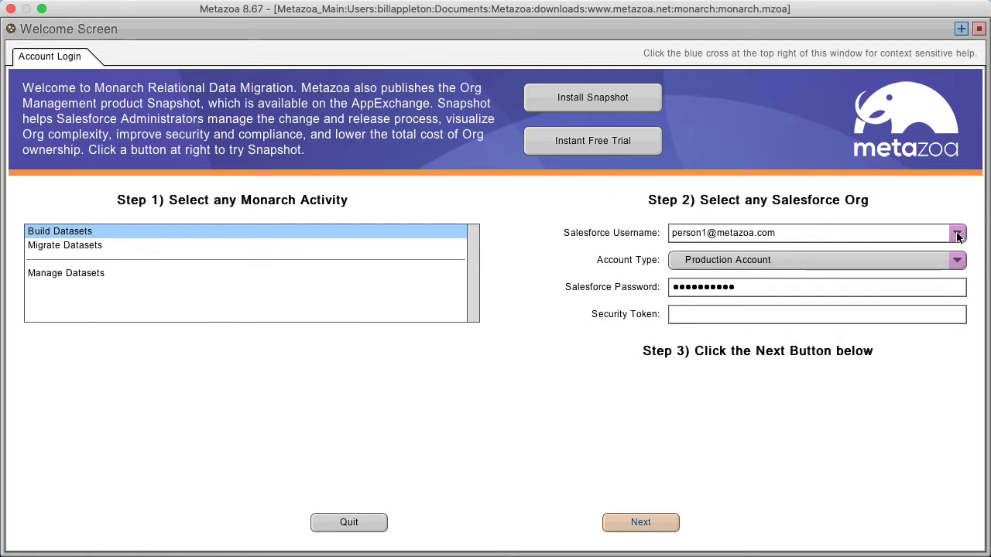
pyautogui.click(958, 261)
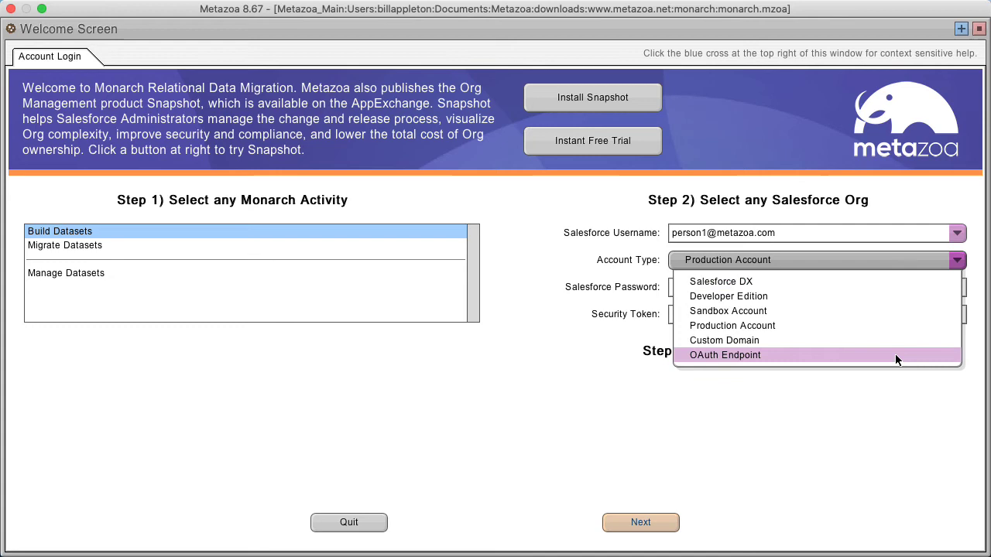
pyautogui.click(859, 449)
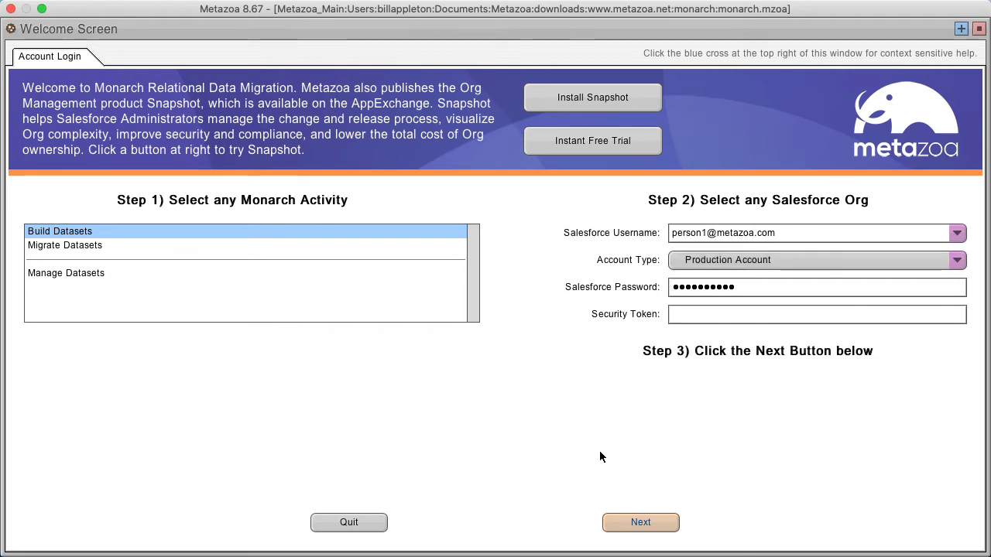
pyautogui.click(636, 522)
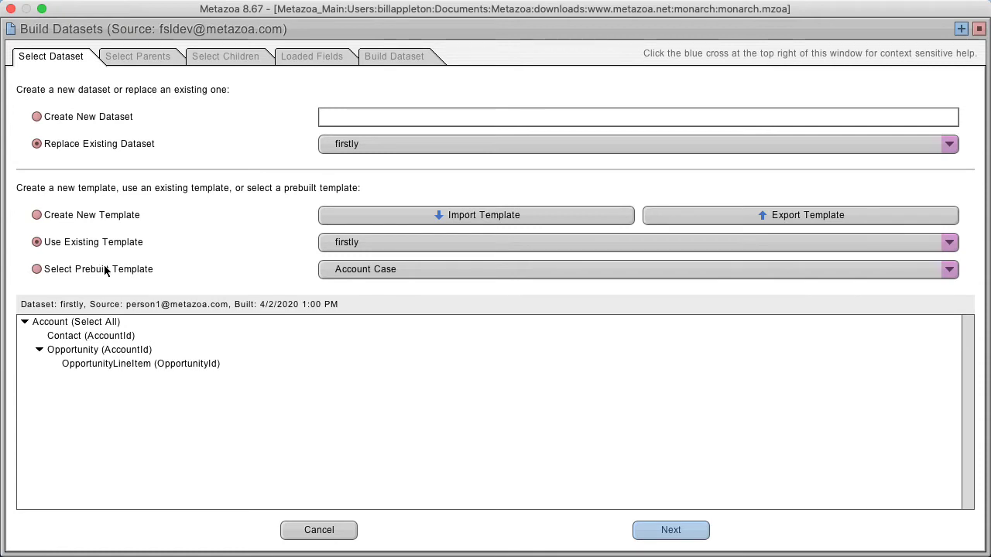
# Step: Try the FSL template, then base the dataset on the Account Opportunity prebuilt template
pyautogui.click(449, 269)
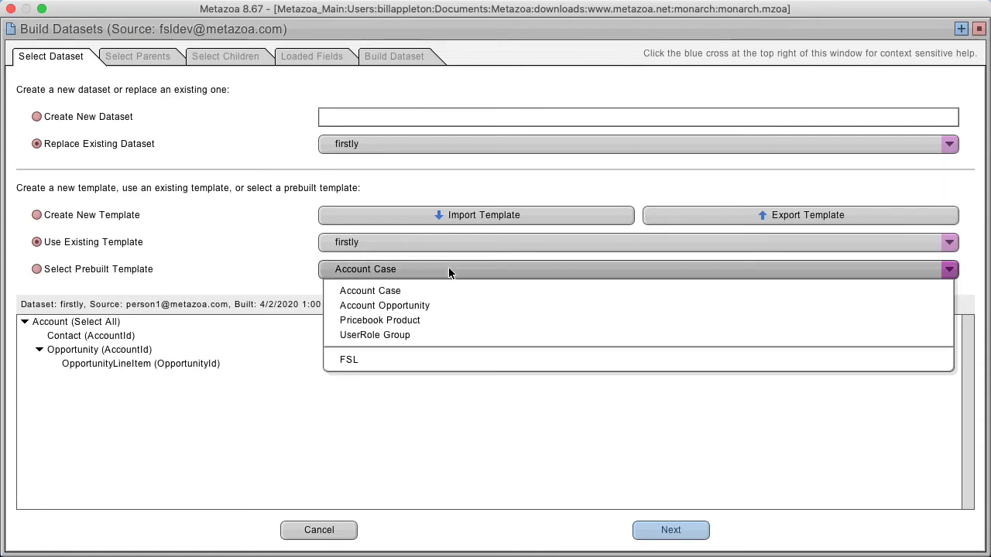
pyautogui.click(432, 360)
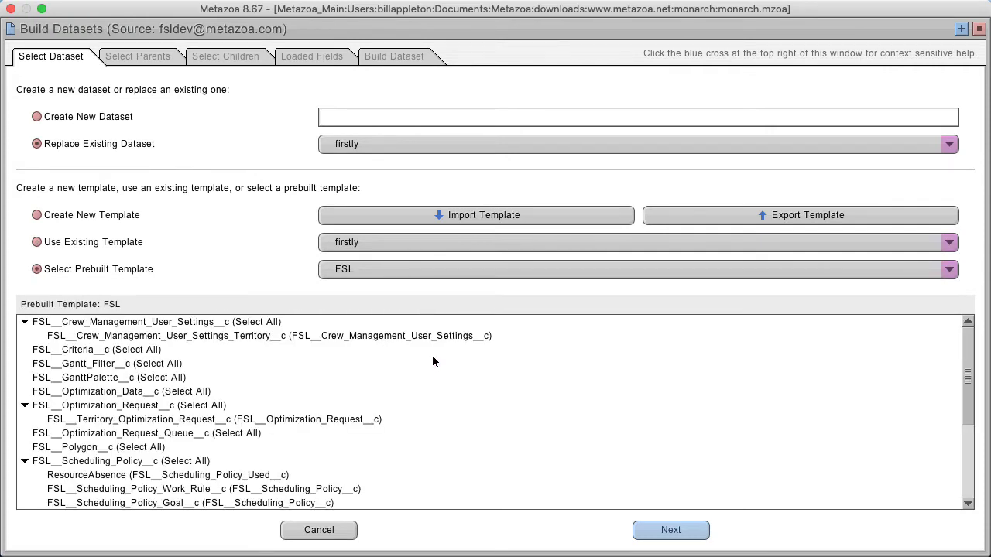
pyautogui.moveTo(974, 374); pyautogui.dragTo(974, 325)
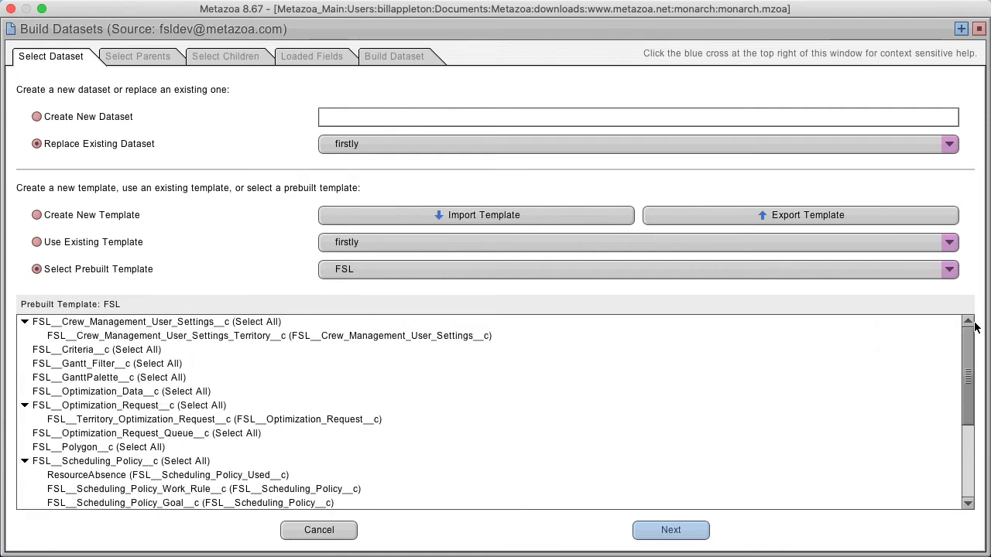
pyautogui.click(388, 268)
pyautogui.click(405, 307)
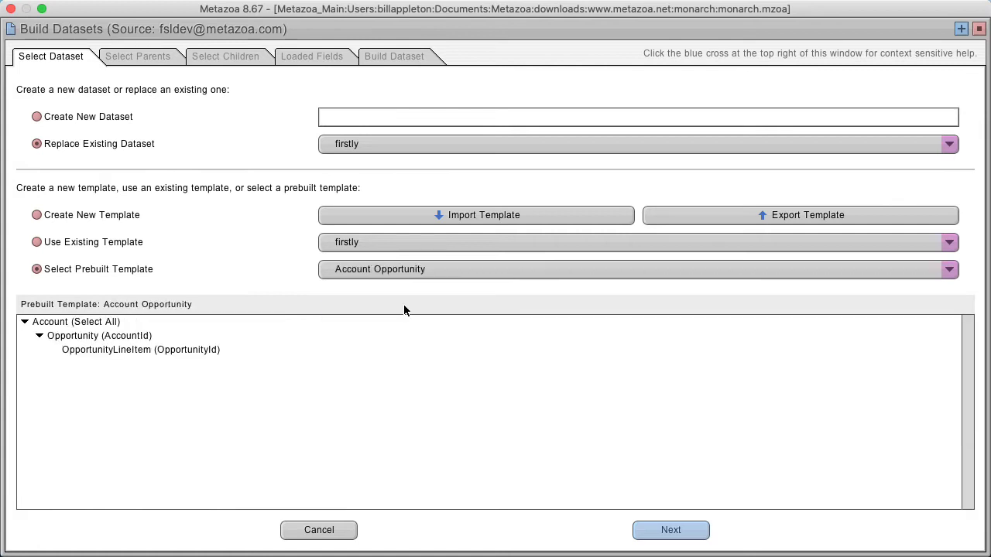
pyautogui.click(62, 322)
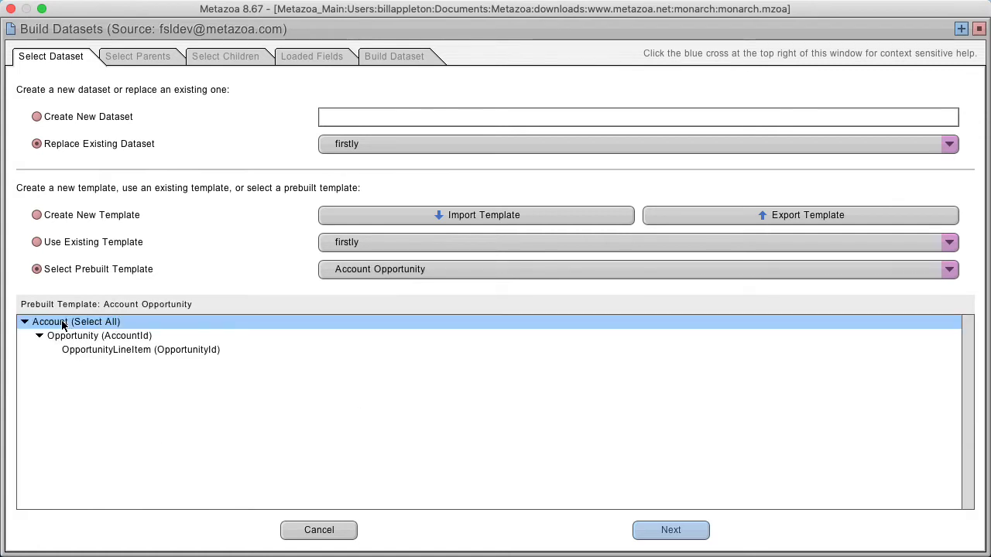
pyautogui.click(84, 336)
pyautogui.click(108, 350)
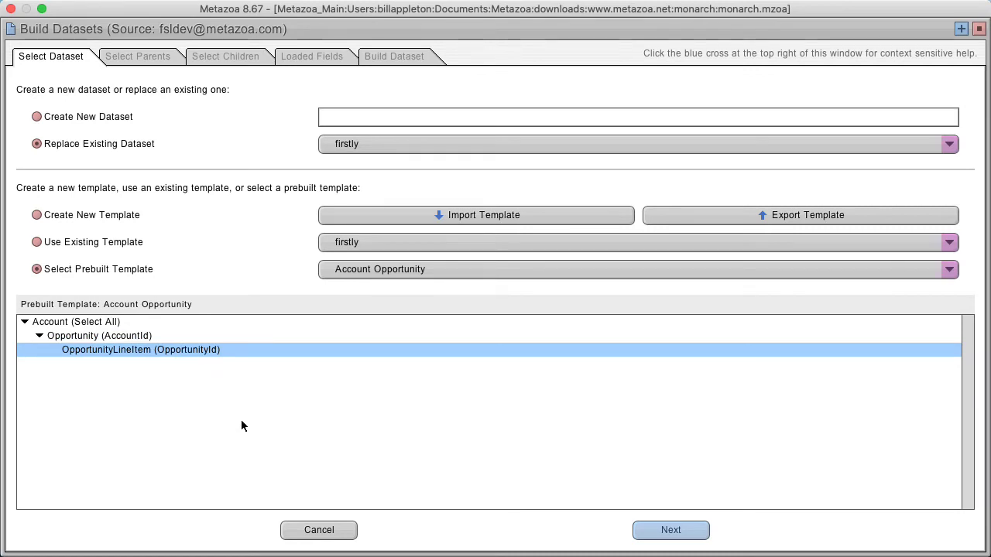
pyautogui.click(678, 533)
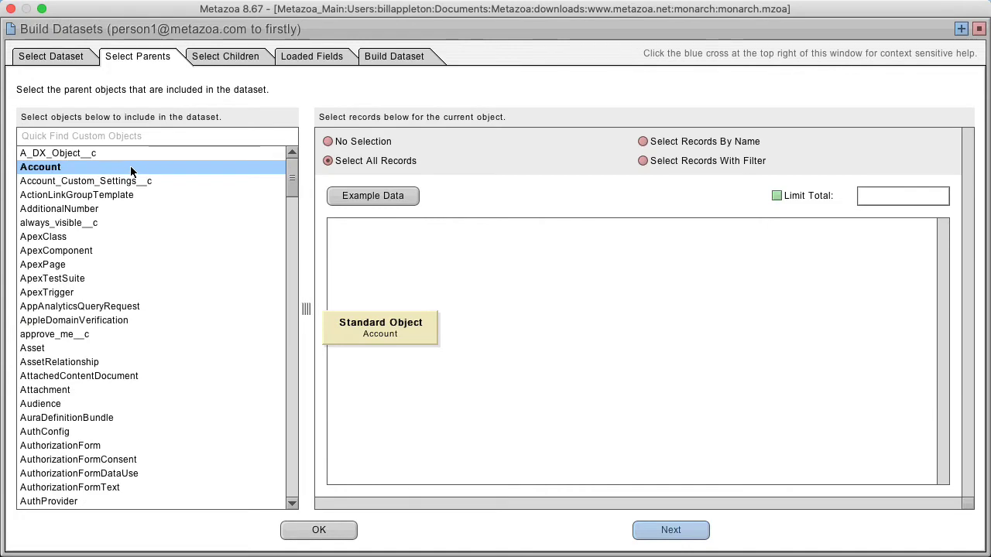
# Step: Include all Account records in the dataset instead of a name-filtered subset
pyautogui.click(691, 145)
pyautogui.click(463, 195)
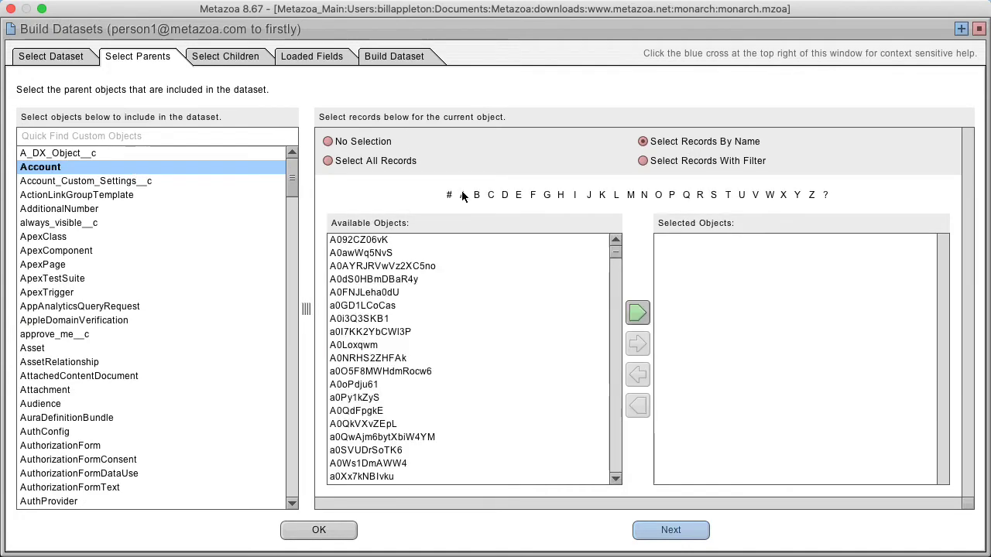
pyautogui.click(362, 161)
pyautogui.click(708, 161)
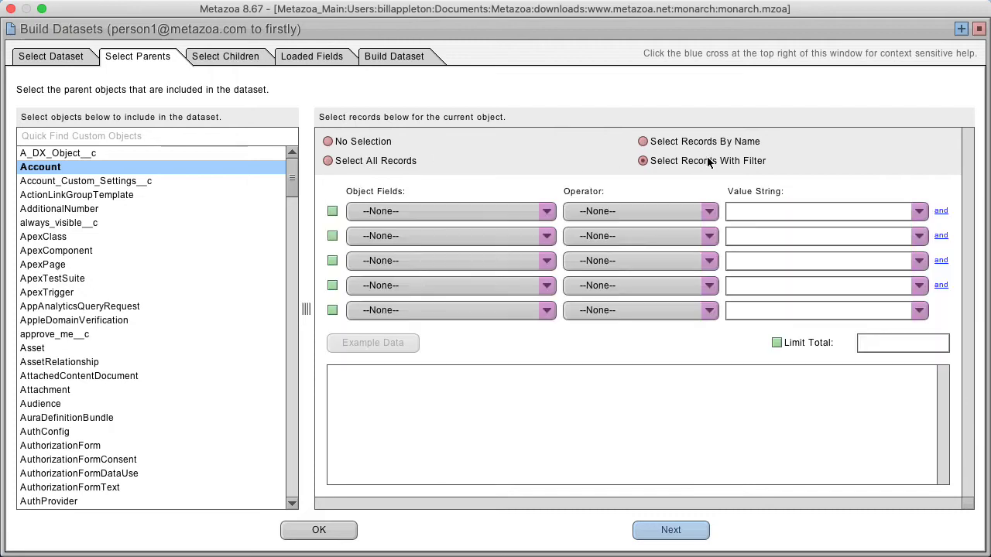
pyautogui.click(398, 160)
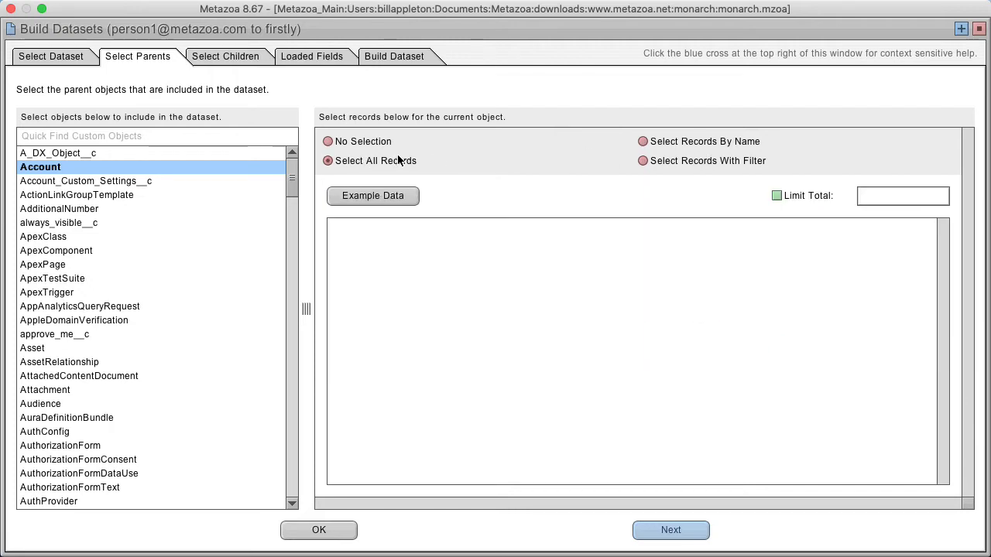
pyautogui.click(666, 530)
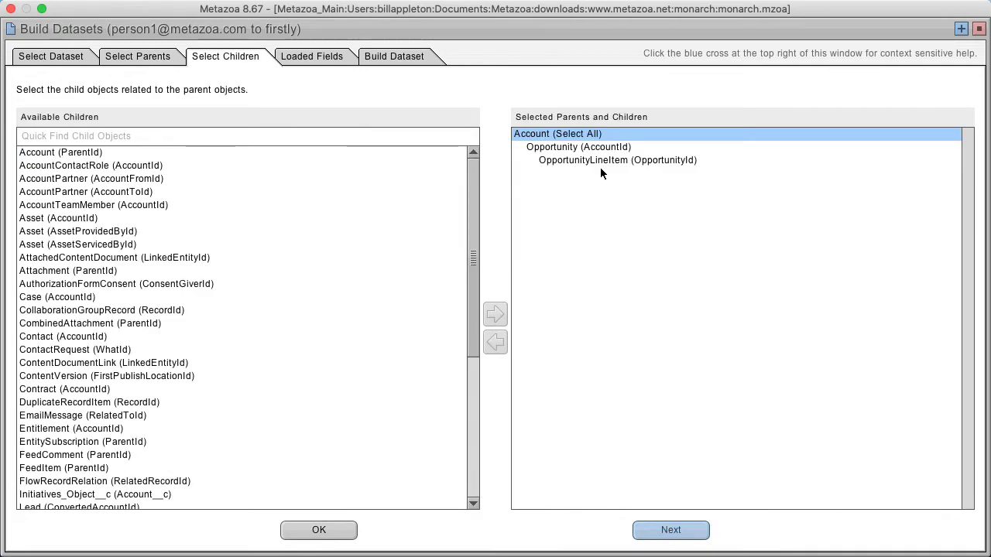
# Step: Add Contact (AccountId) as a child of Account alongside Opportunity
pyautogui.click(579, 148)
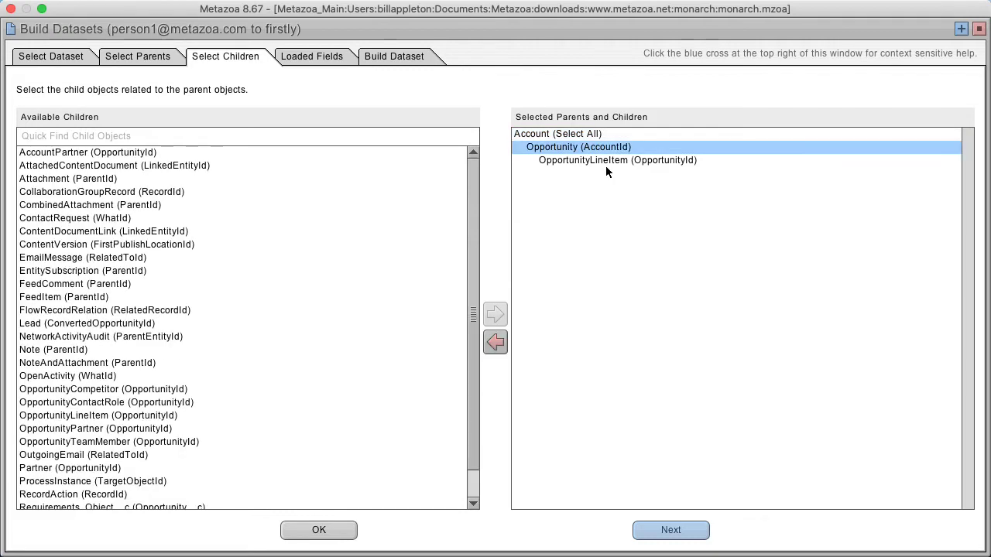
pyautogui.click(606, 160)
pyautogui.click(560, 134)
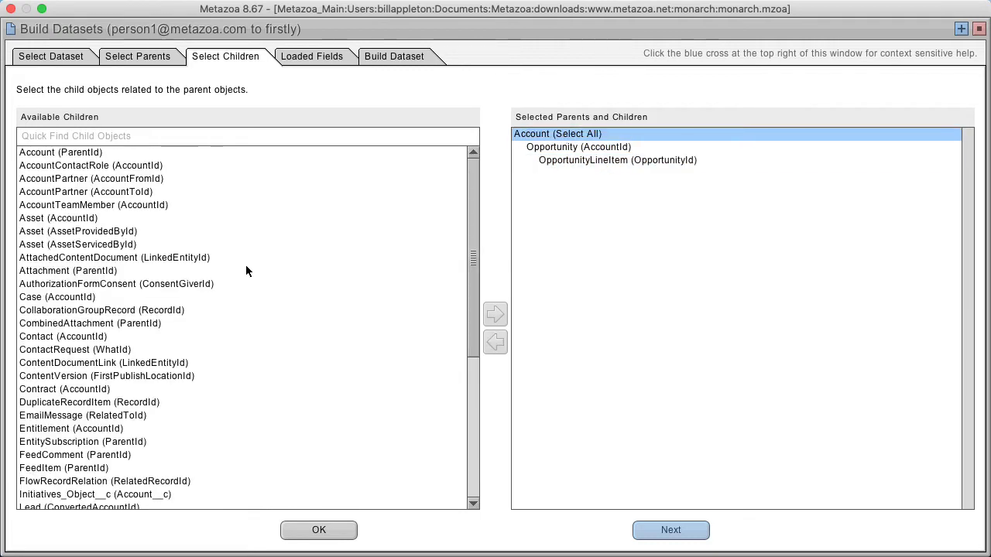
pyautogui.click(59, 337)
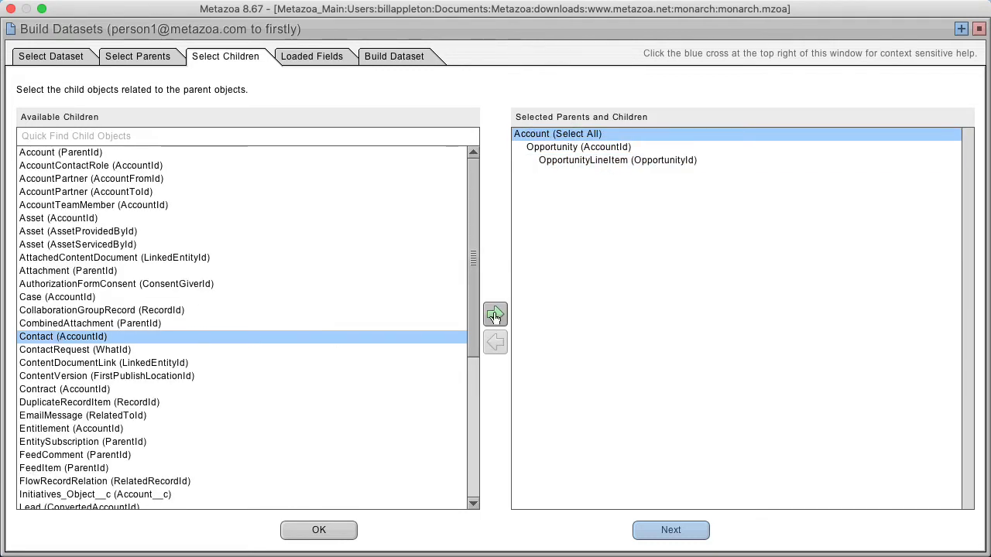
pyautogui.click(494, 313)
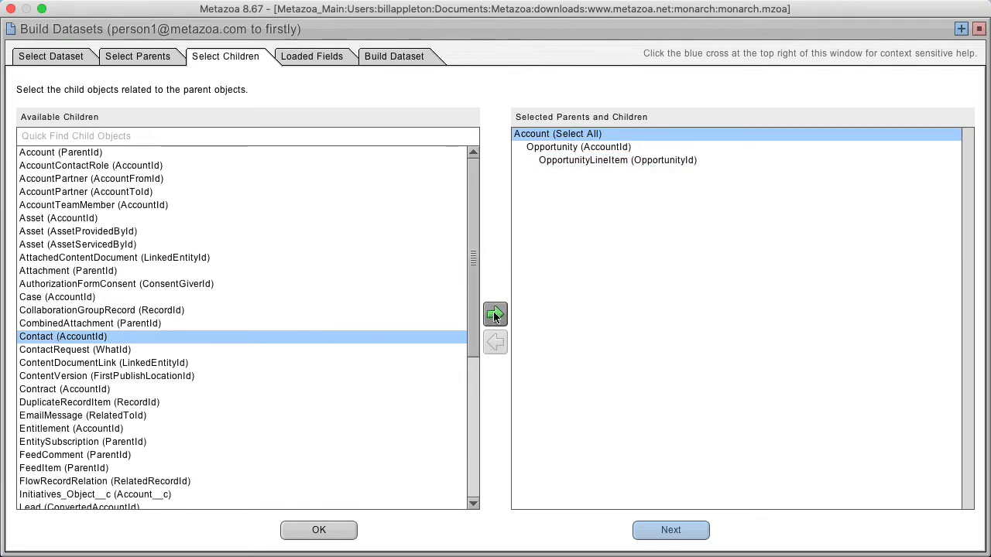
# Step: Build and replace firstly: 1149 Account, 12 Contact, 176 Opportunity, 51 OpportunityLineItem records
pyautogui.click(672, 530)
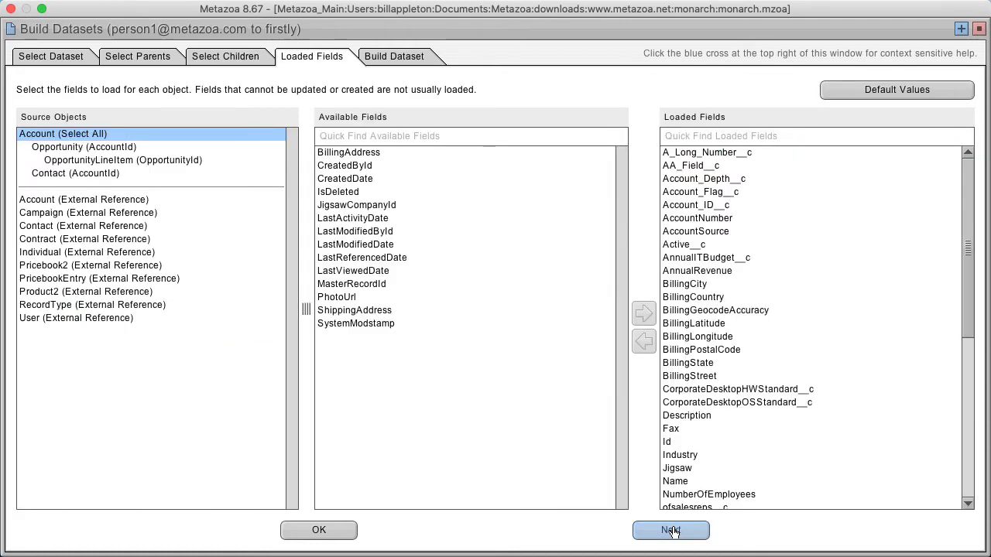
pyautogui.click(672, 531)
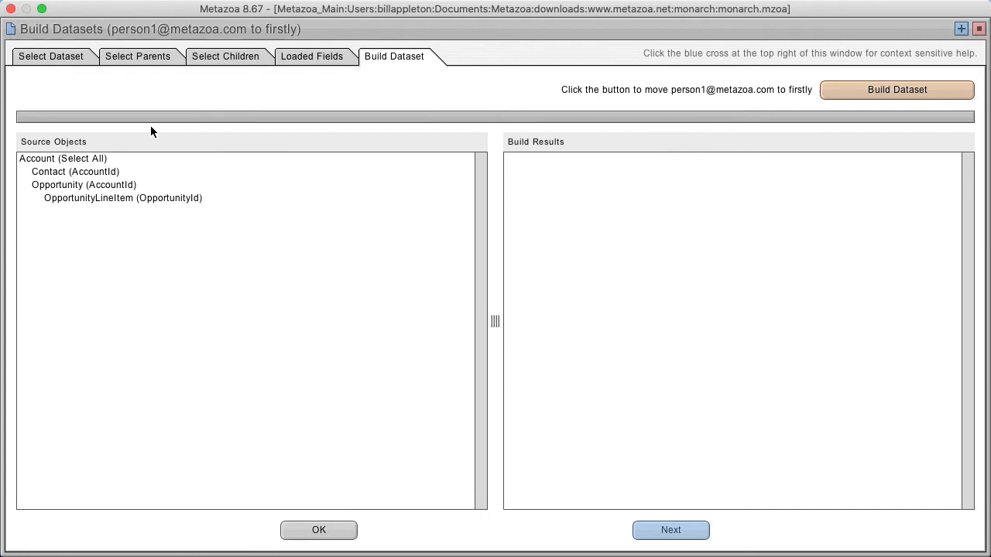
pyautogui.click(875, 90)
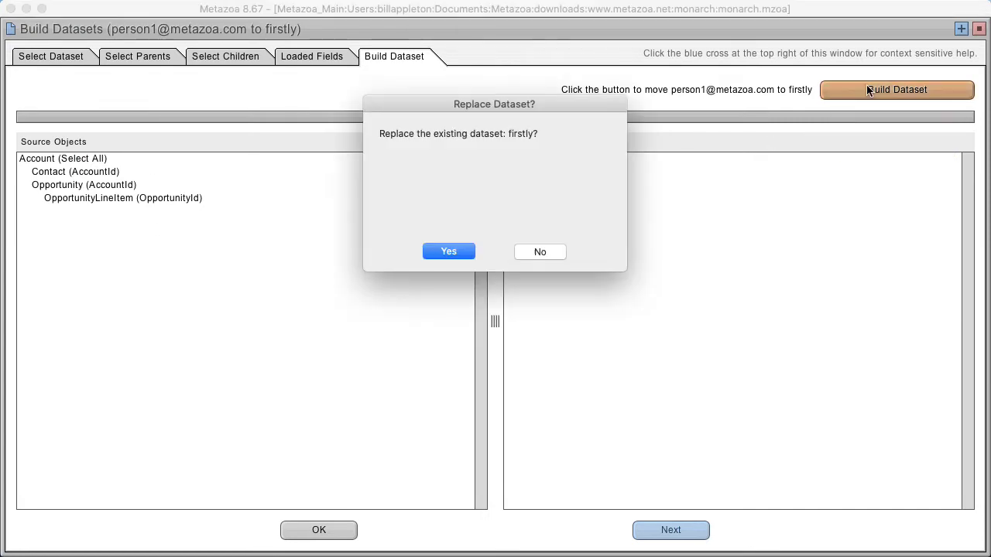
pyautogui.click(446, 250)
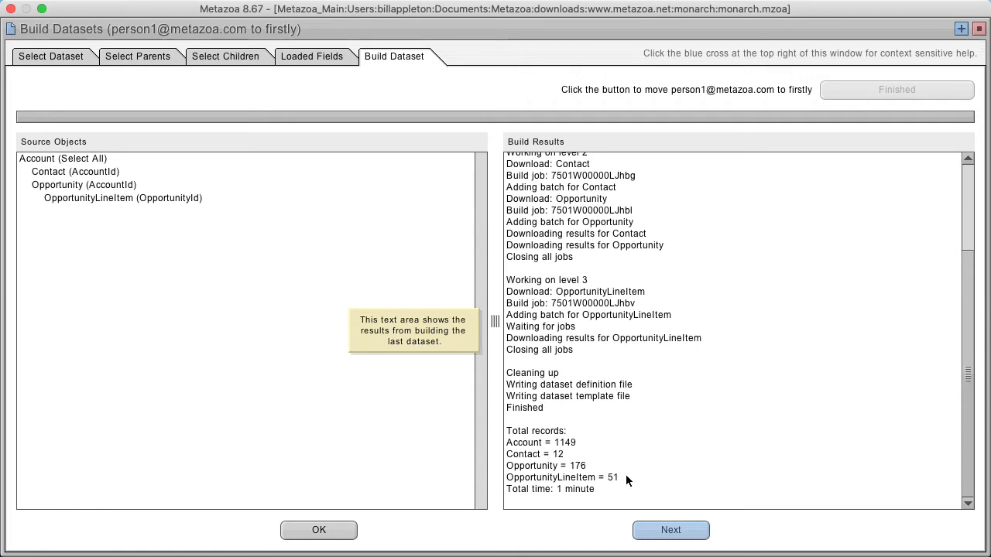
pyautogui.click(318, 530)
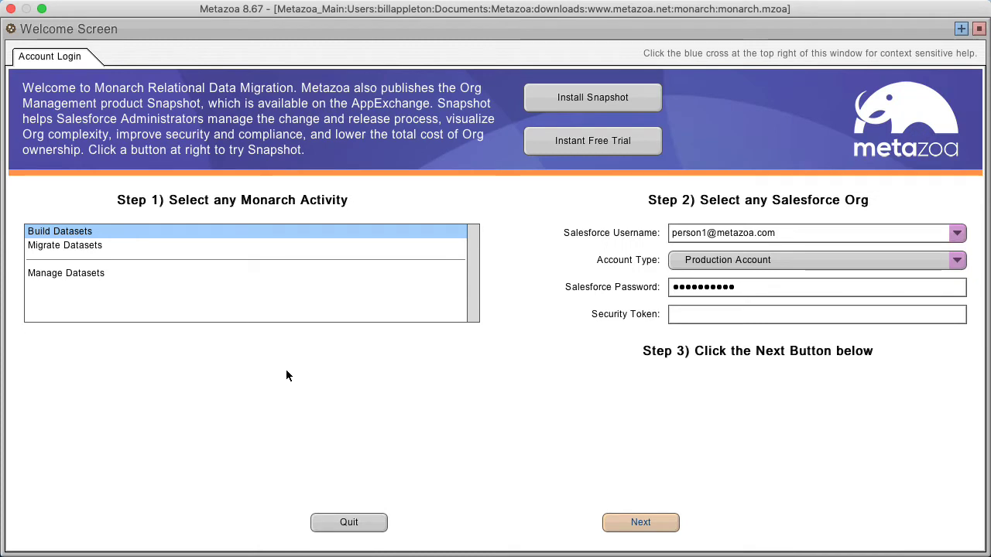
# Step: Choose Migrate Datasets on the Welcome Screen and continue into the wizard
pyautogui.click(105, 244)
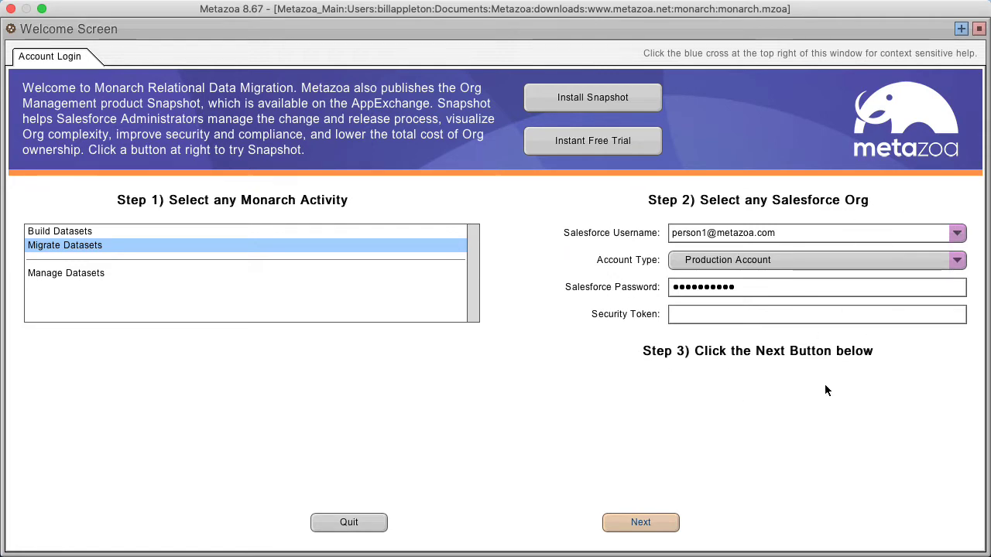
pyautogui.click(640, 523)
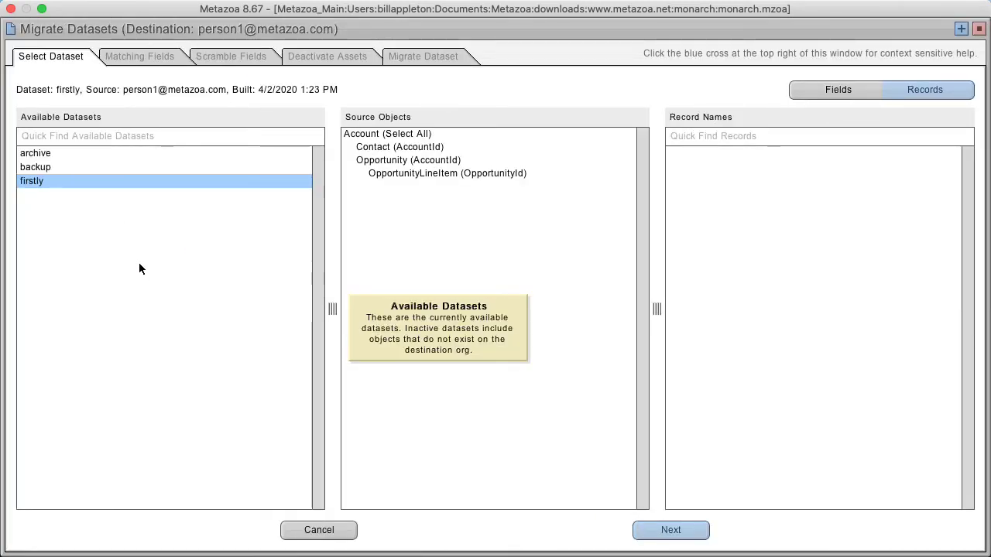
# Step: Select the firstly dataset and view its Contact fields: 47 available, 0 missing
pyautogui.click(75, 165)
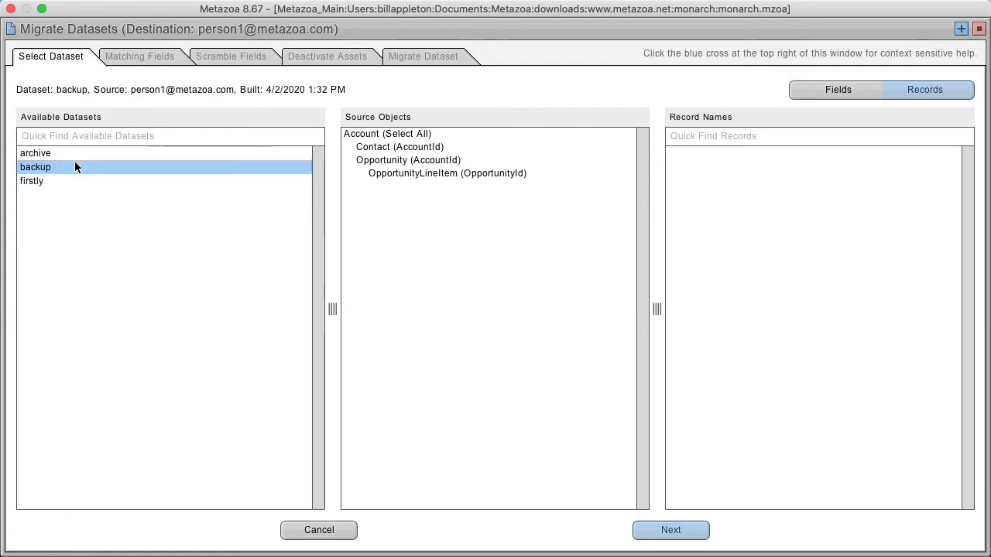
pyautogui.click(47, 180)
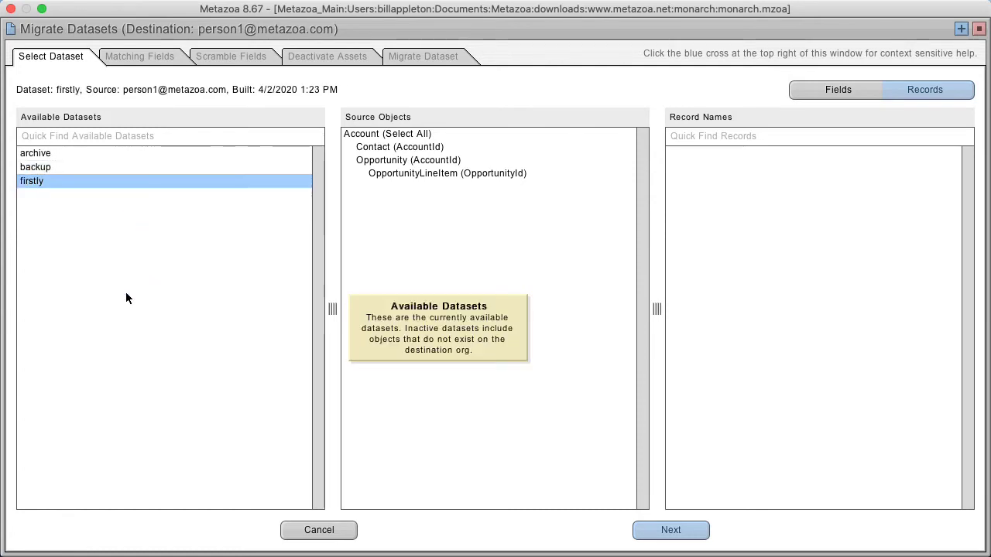
pyautogui.click(398, 136)
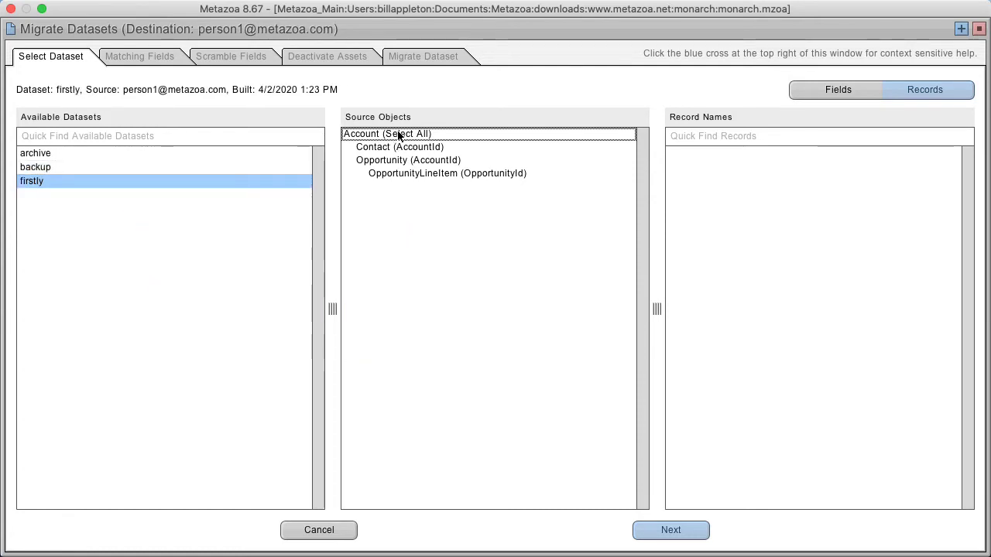
pyautogui.click(416, 150)
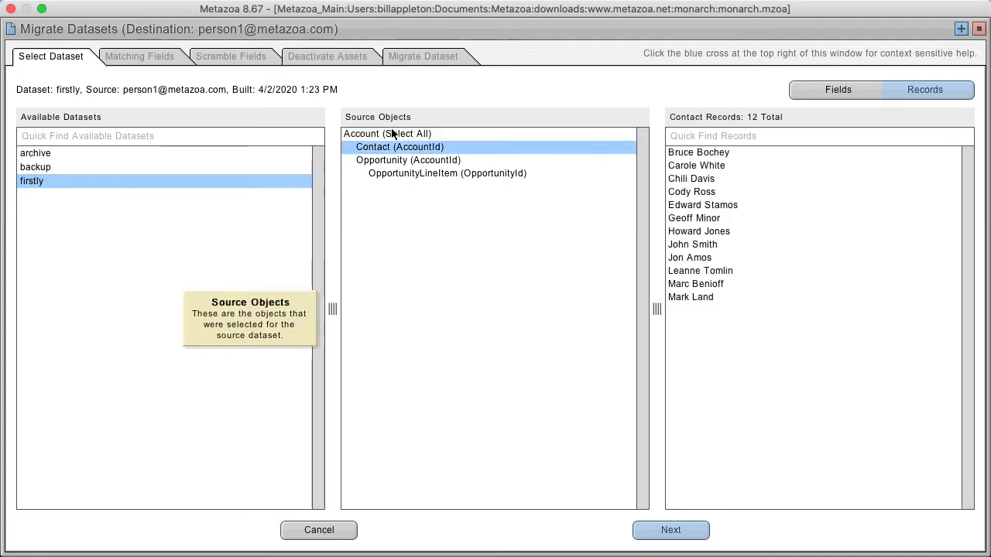
pyautogui.click(839, 90)
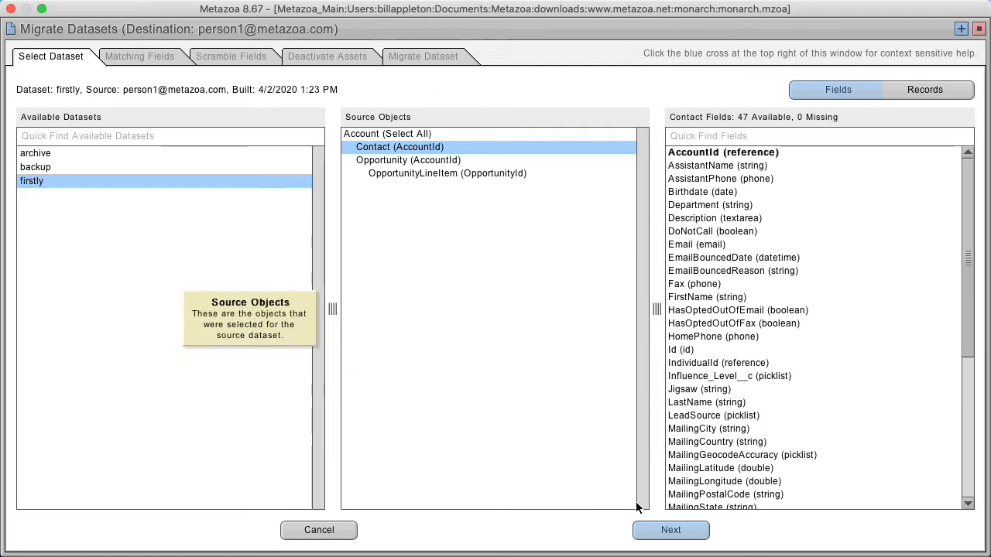
# Step: Add BillingPostalCode next to Name as Account's matching fields
pyautogui.click(670, 531)
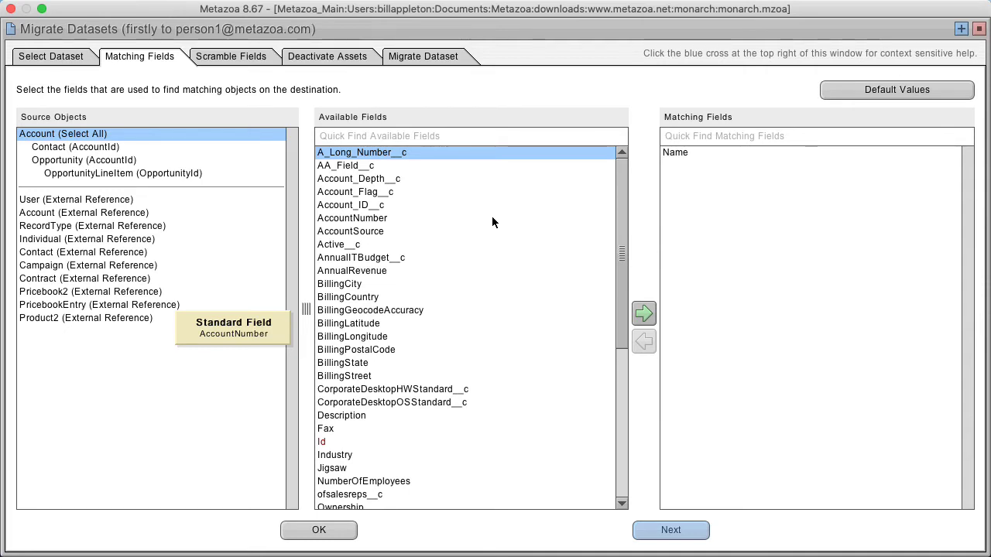
pyautogui.click(48, 135)
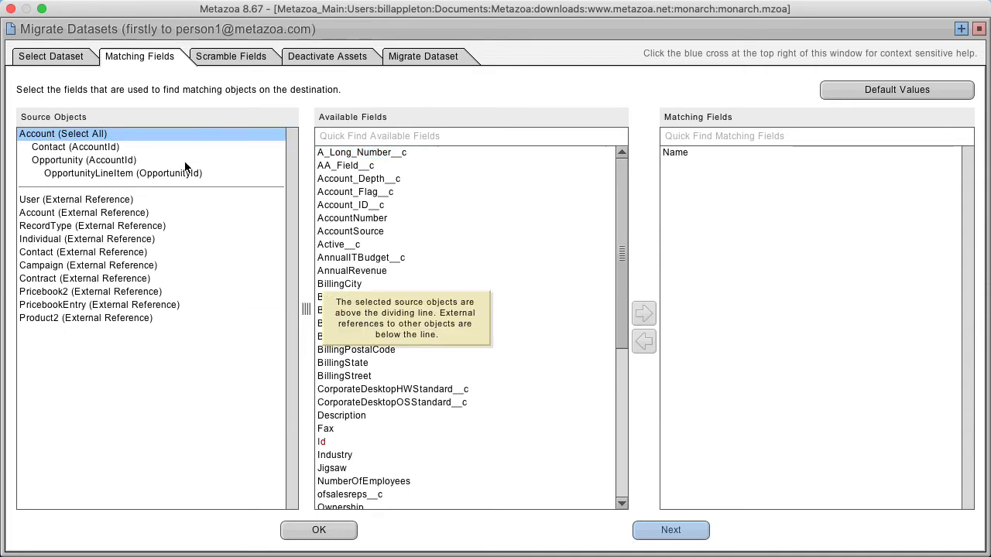
pyautogui.click(685, 152)
pyautogui.click(363, 350)
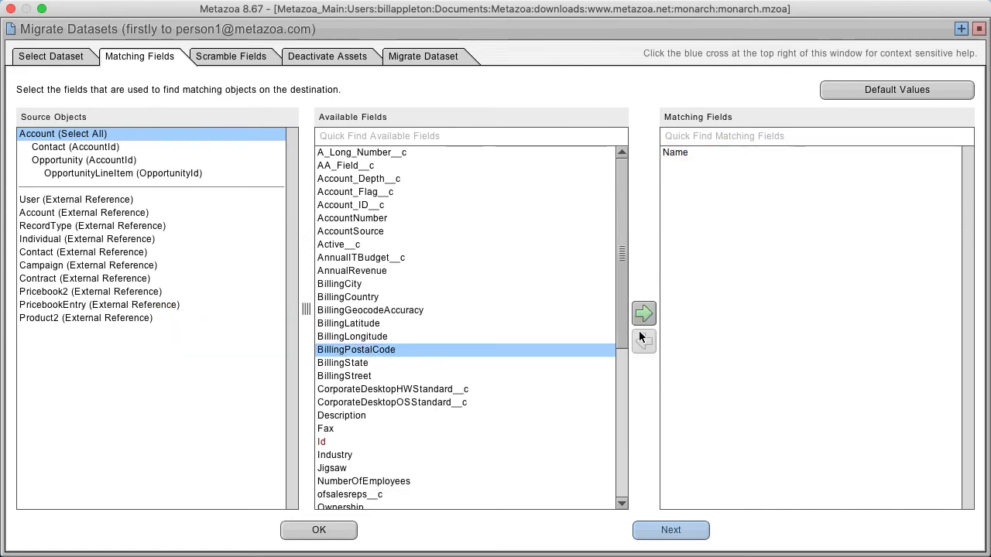
pyautogui.click(644, 313)
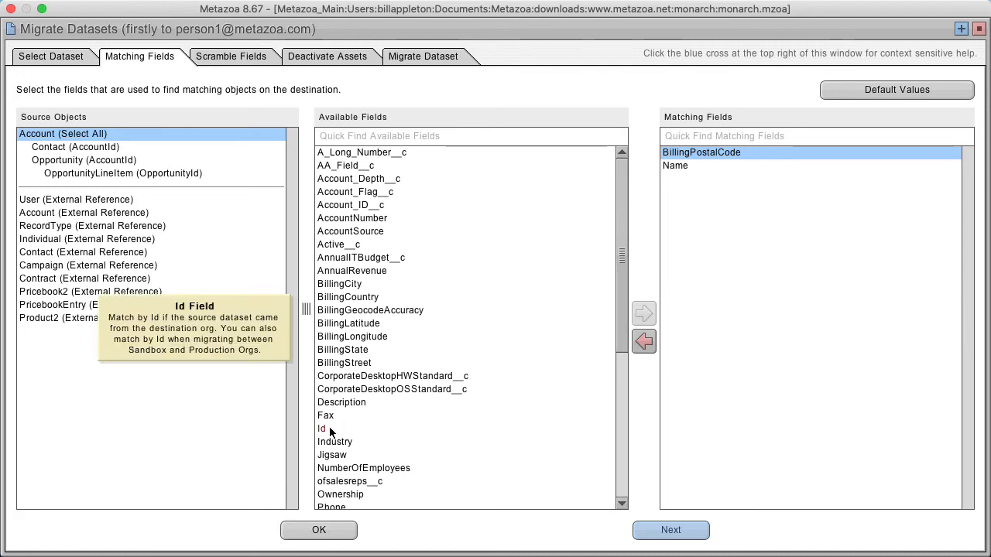
# Step: Try Id and VirtualId as extra matching fields, then remove both
pyautogui.click(329, 432)
pyautogui.click(643, 313)
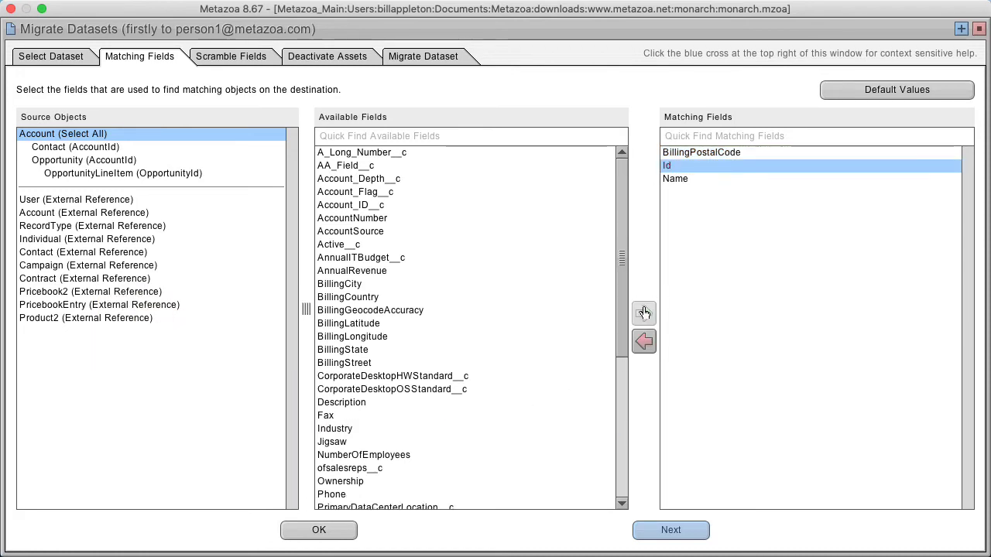
pyautogui.click(643, 341)
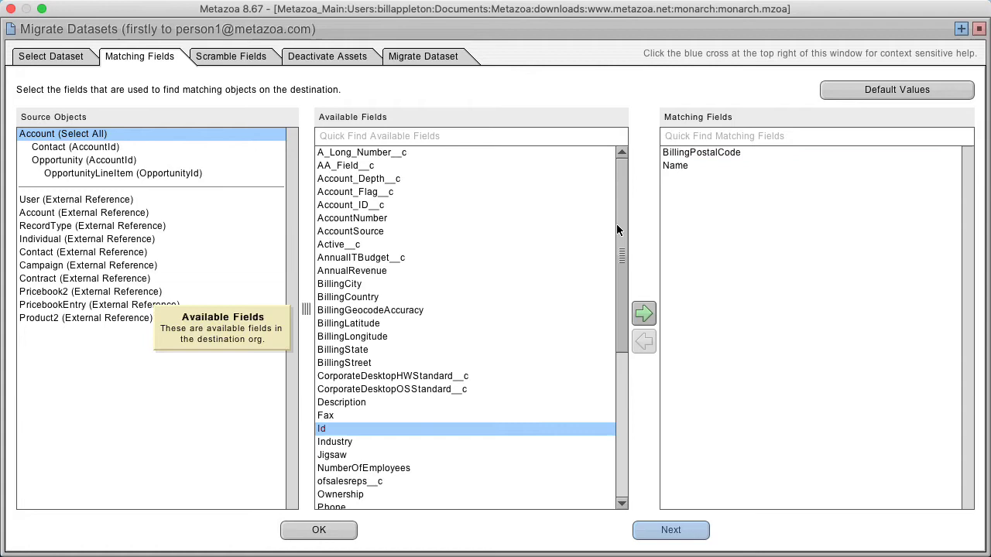
pyautogui.moveTo(617, 229); pyautogui.dragTo(630, 407)
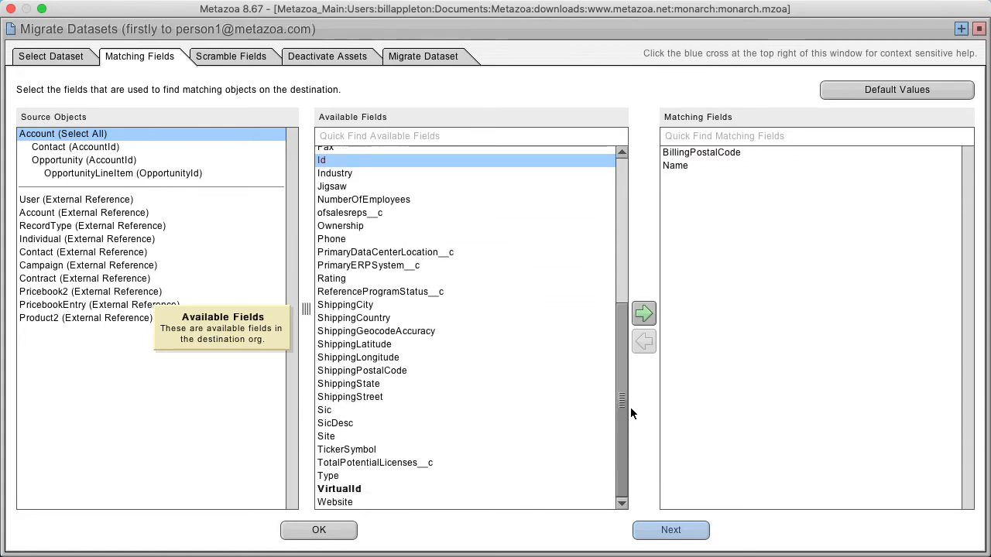
pyautogui.click(339, 489)
pyautogui.click(650, 313)
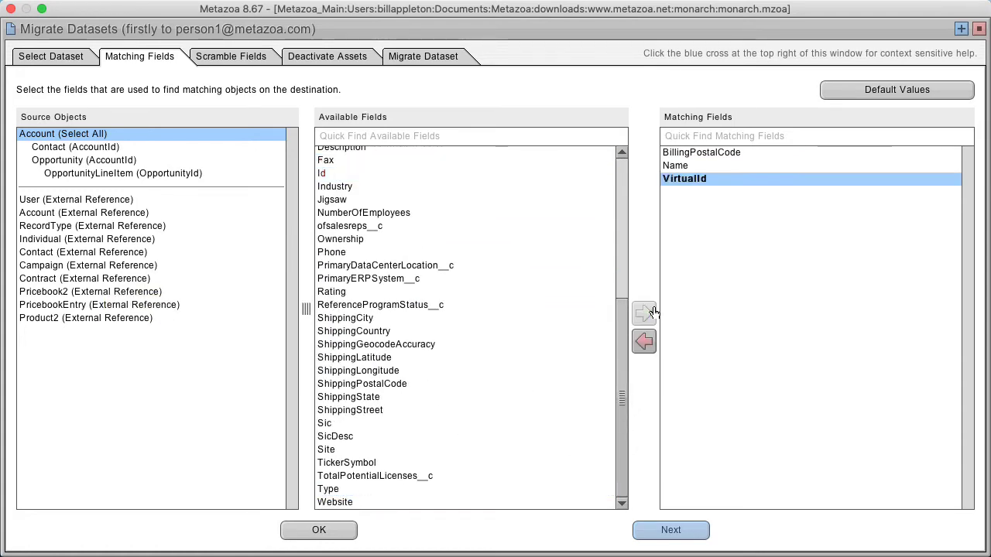
pyautogui.click(644, 341)
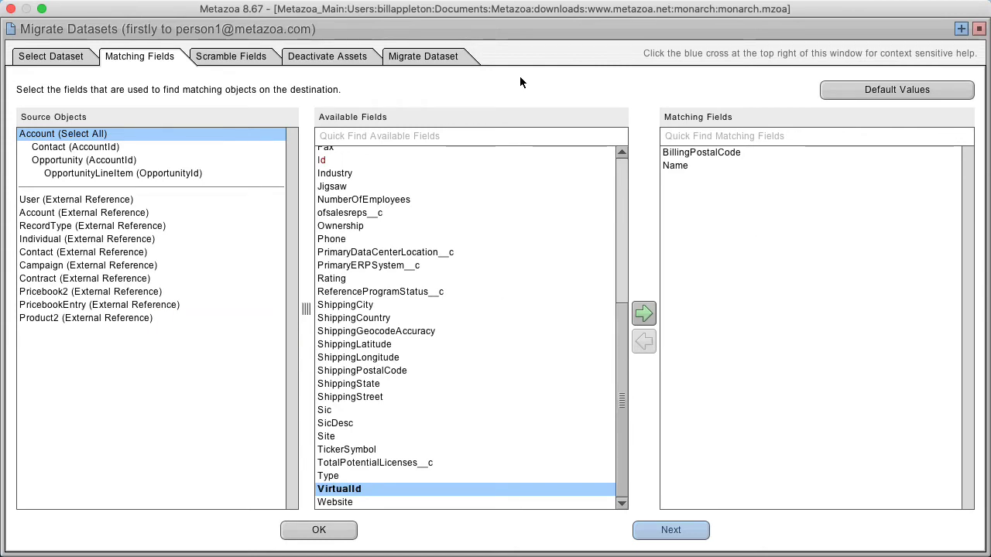
# Step: Mark AnnualRevenue for scrambling, then advance to the Deactivate Assets step
pyautogui.click(657, 529)
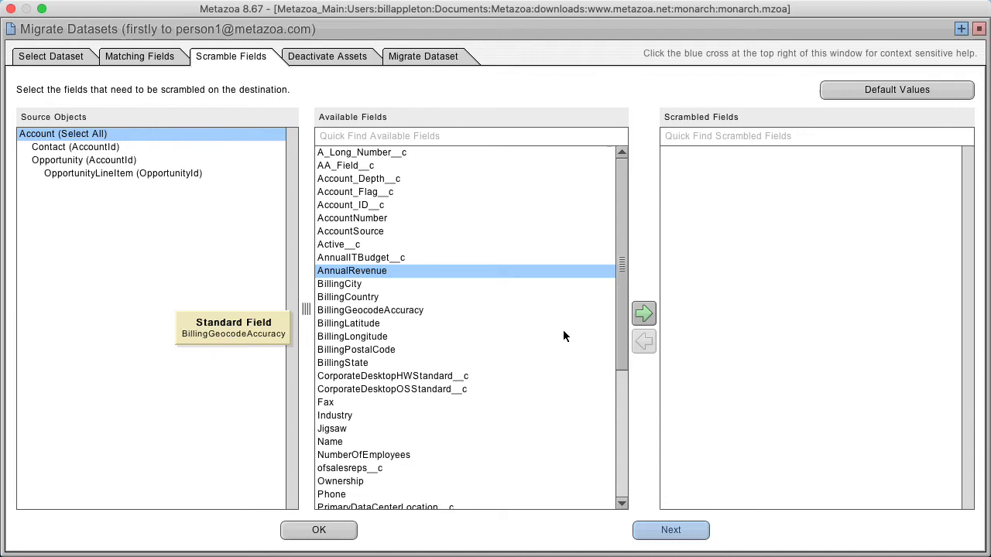
pyautogui.click(643, 313)
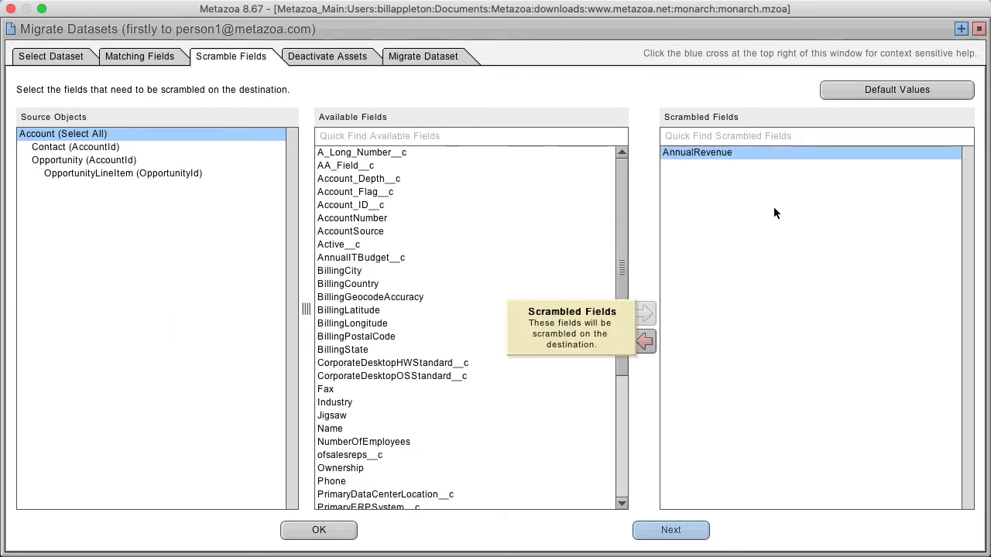
pyautogui.click(671, 530)
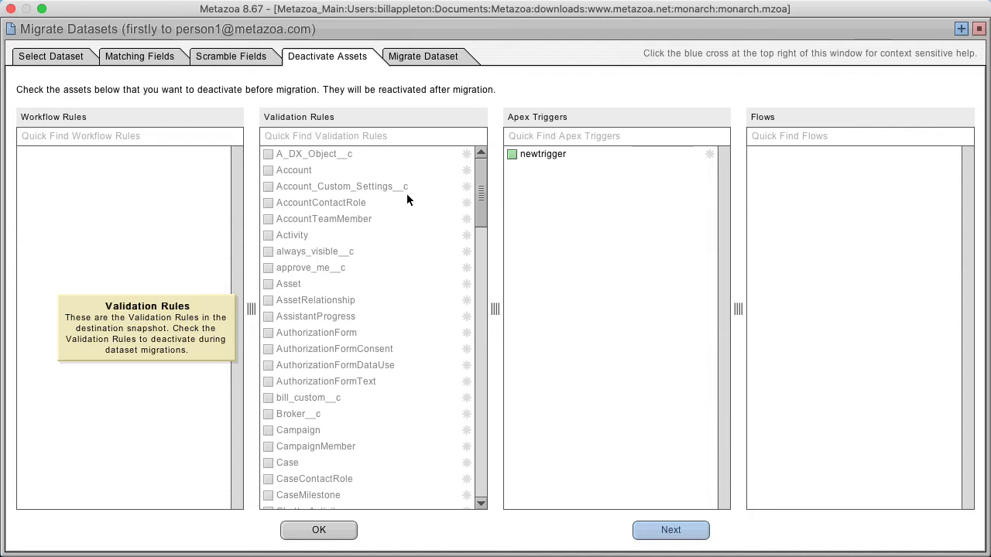
# Step: Leave all assets active and show the run options: Upsert Records Only, batch size 4000
pyautogui.click(431, 59)
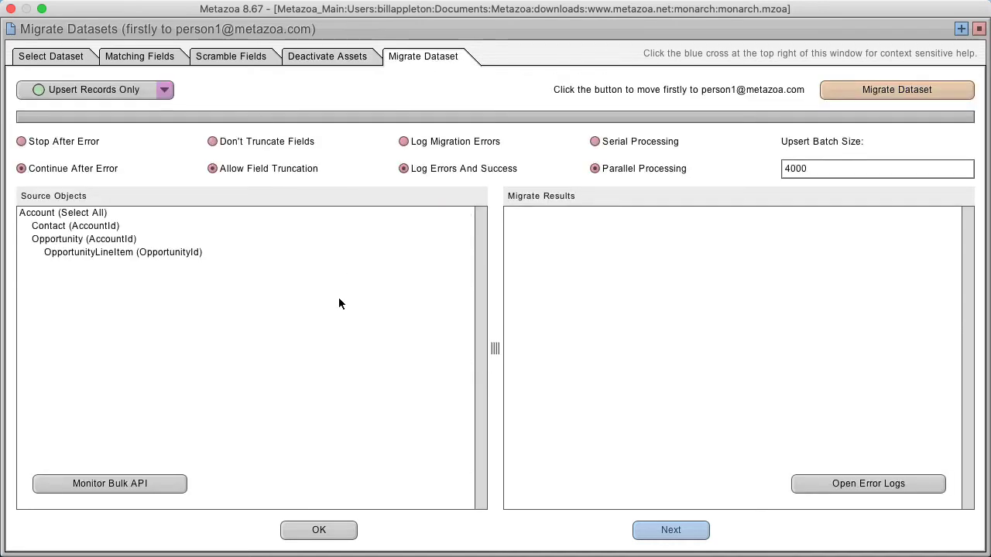
pyautogui.click(65, 140)
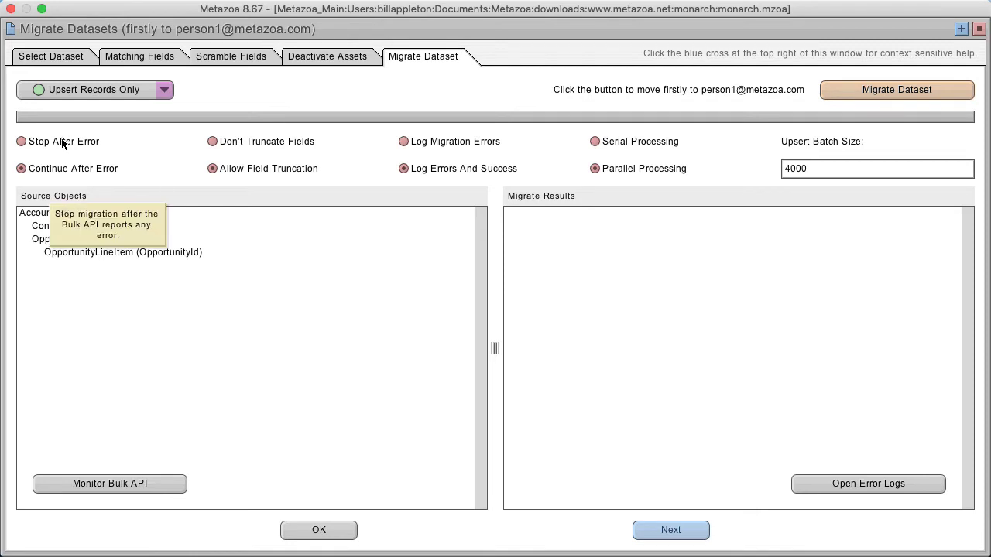
pyautogui.click(66, 168)
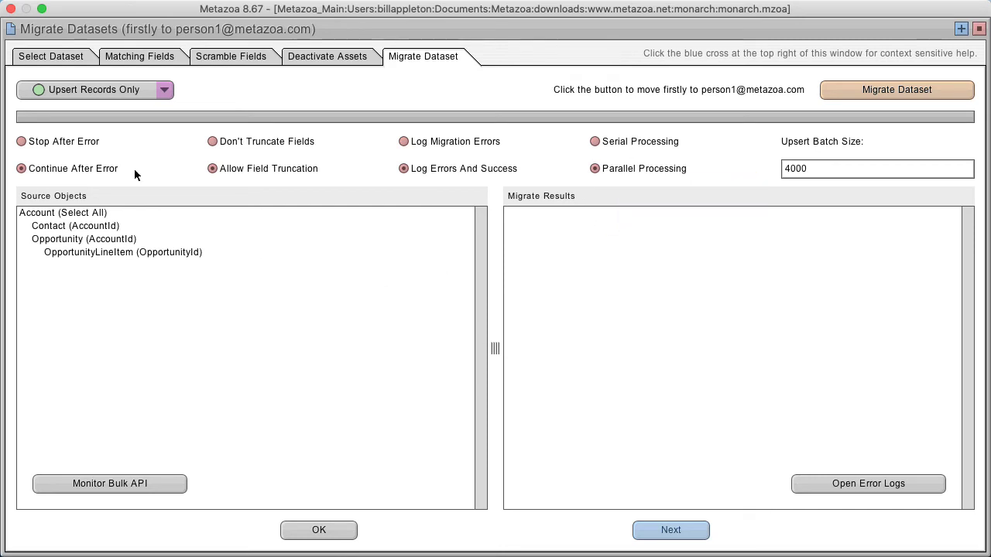
pyautogui.click(101, 91)
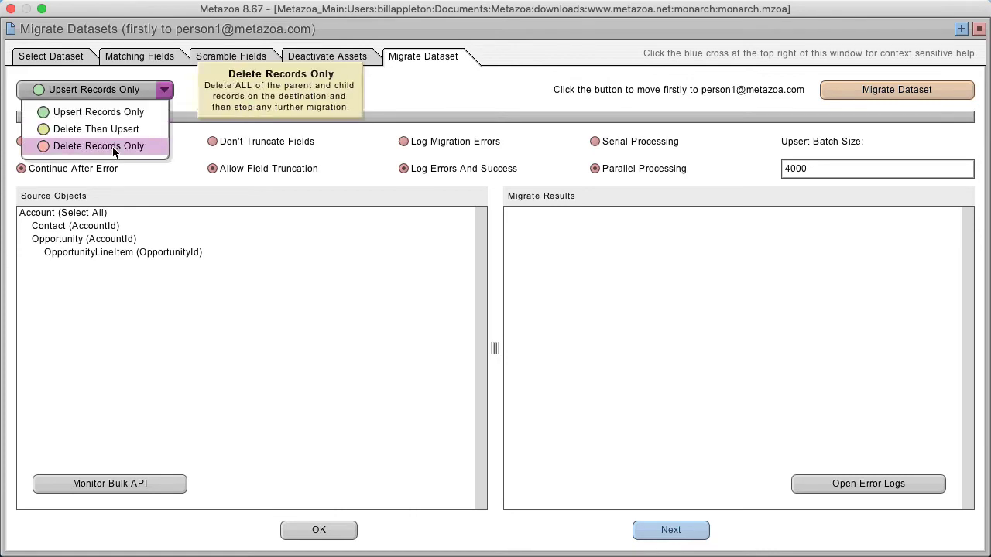
pyautogui.click(101, 90)
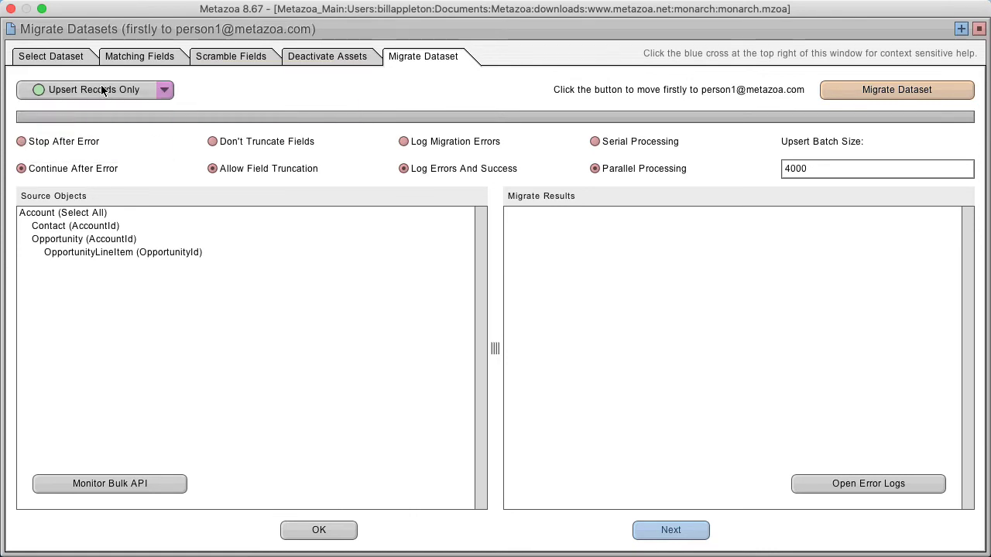
# Step: Migrate firstly, updating 1064 Account, 12 Contact, 165 Opportunity, 42 OpportunityLineItem records
pyautogui.click(894, 90)
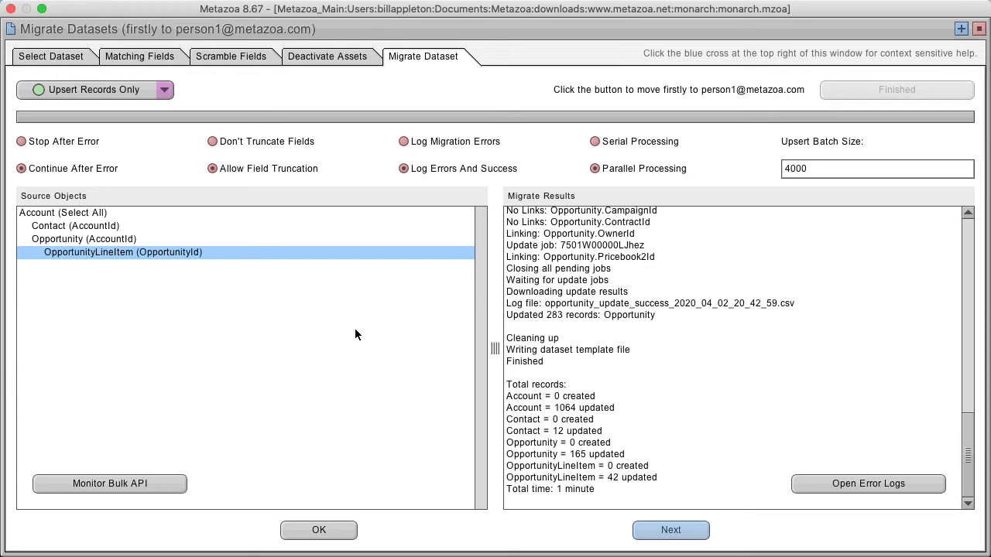
pyautogui.click(321, 529)
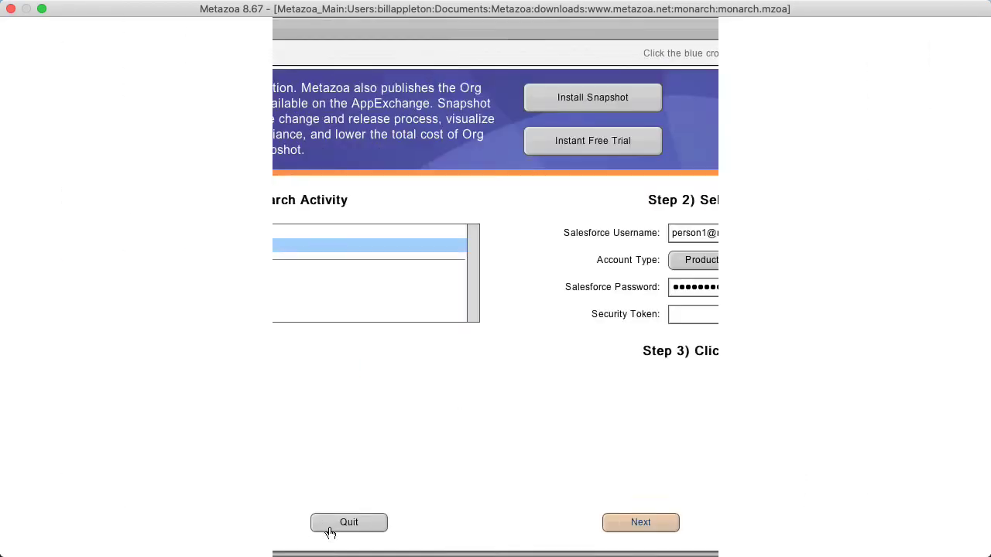
# Step: Choose Manage Datasets on the Welcome Screen to list the archive, backup and firstly datasets
pyautogui.moveTo(73, 271)
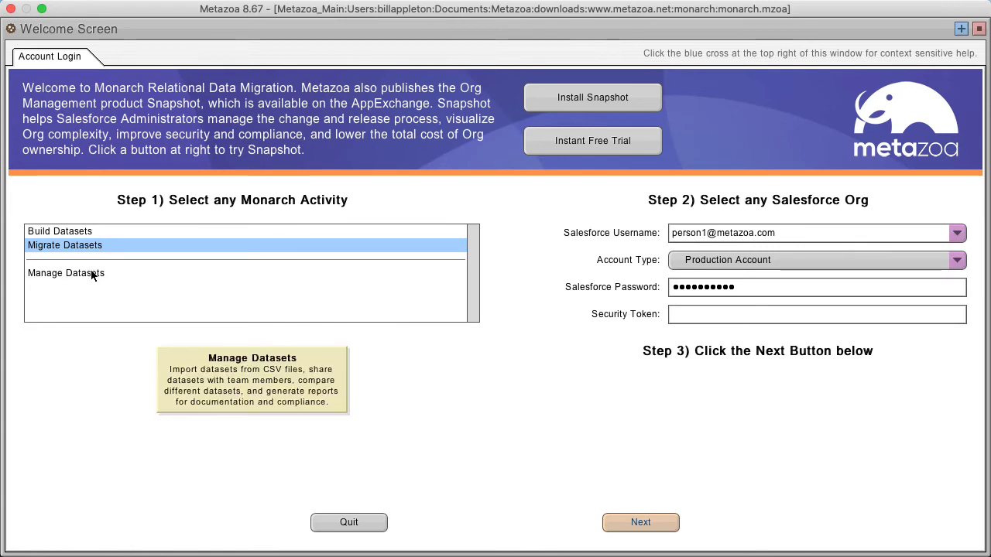
pyautogui.click(90, 272)
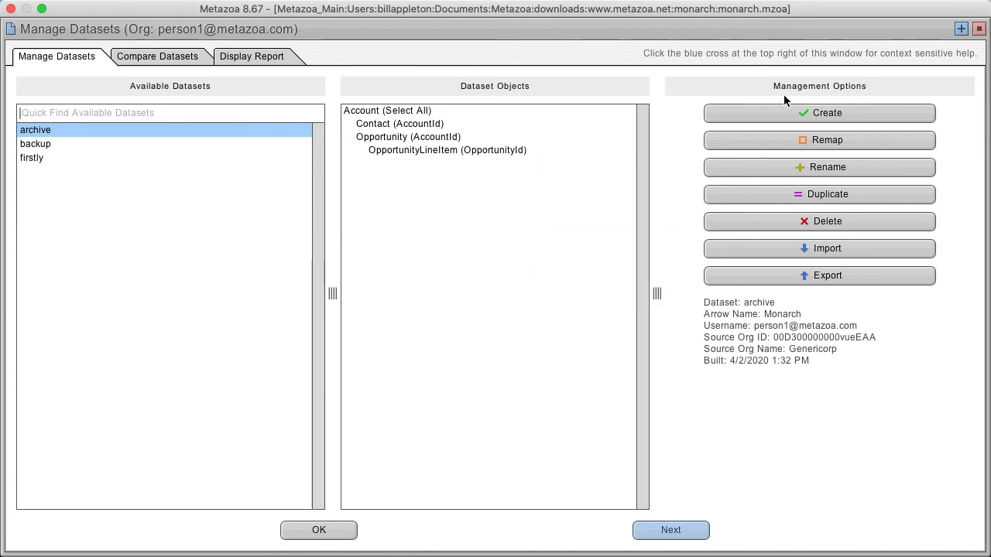
# Step: Look over the Create panel and the archive dataset's Remap panel, closing each with OK
pyautogui.click(780, 115)
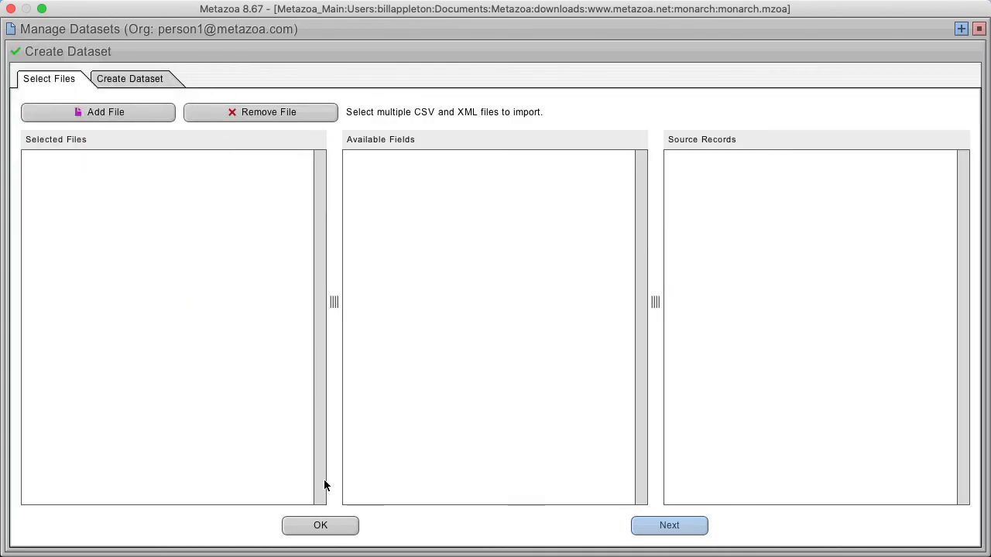
pyautogui.click(321, 526)
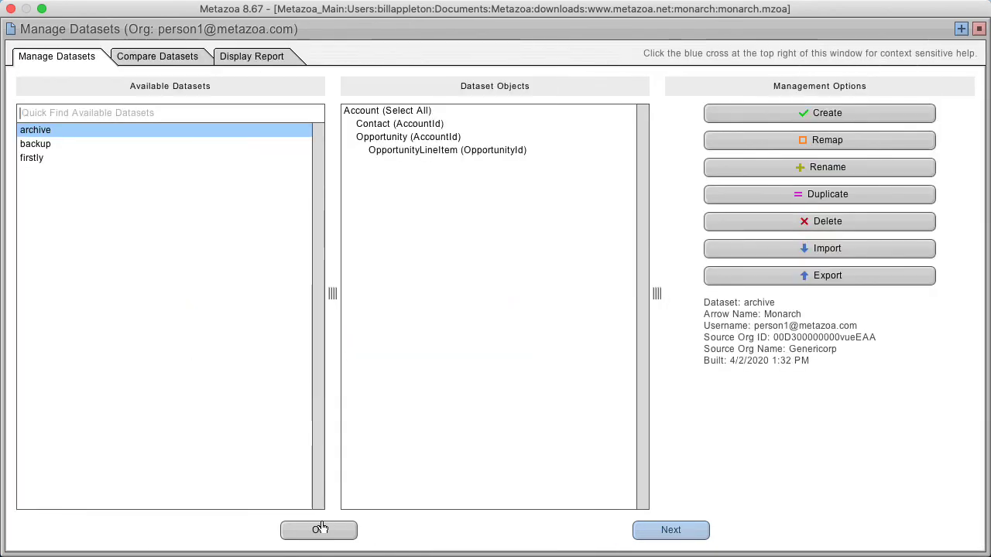
pyautogui.click(771, 140)
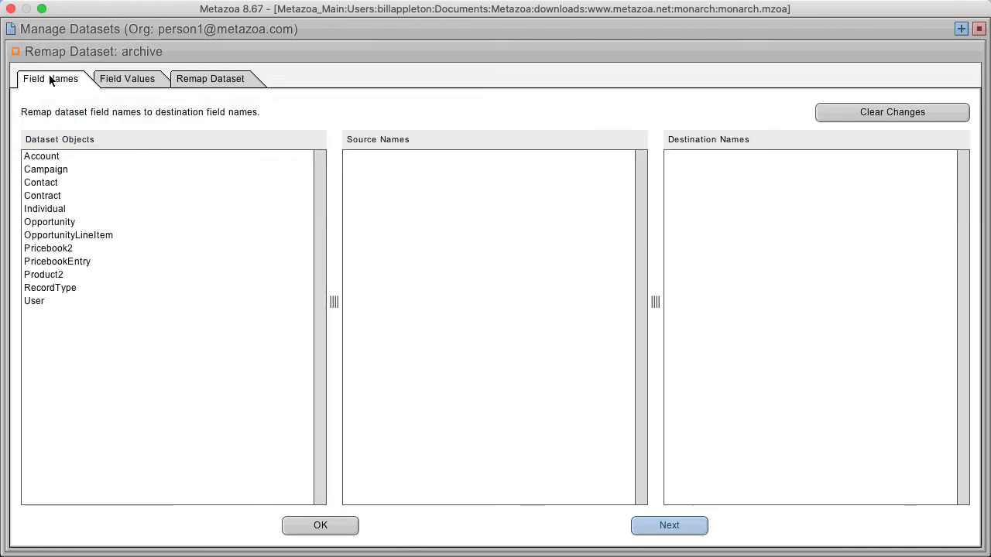
pyautogui.click(320, 527)
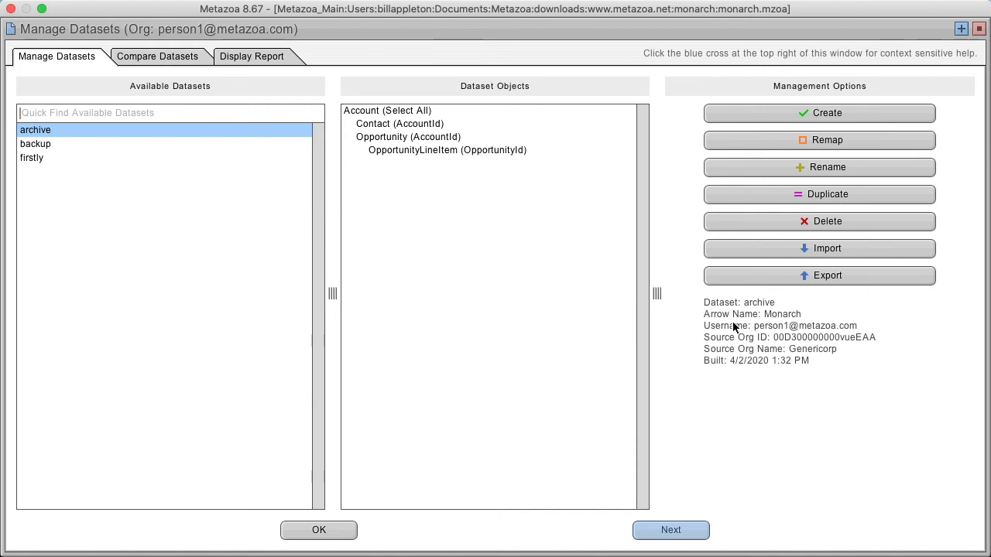
# Step: Compare backup with archive, check Fortis Investments' BillingCity (Amsterdam vs Denmark), then view the differences report
pyautogui.click(165, 58)
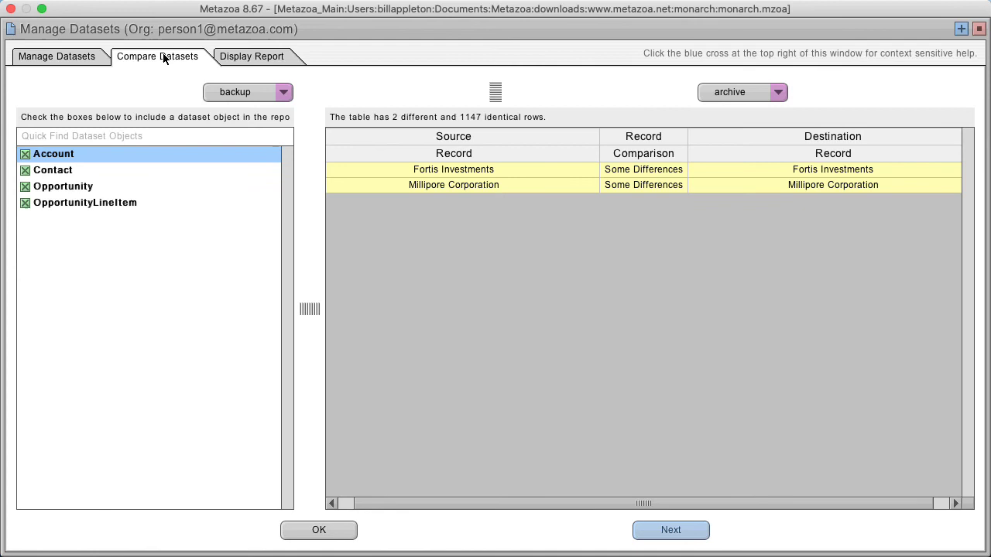
pyautogui.moveTo(494, 93); pyautogui.dragTo(518, 303)
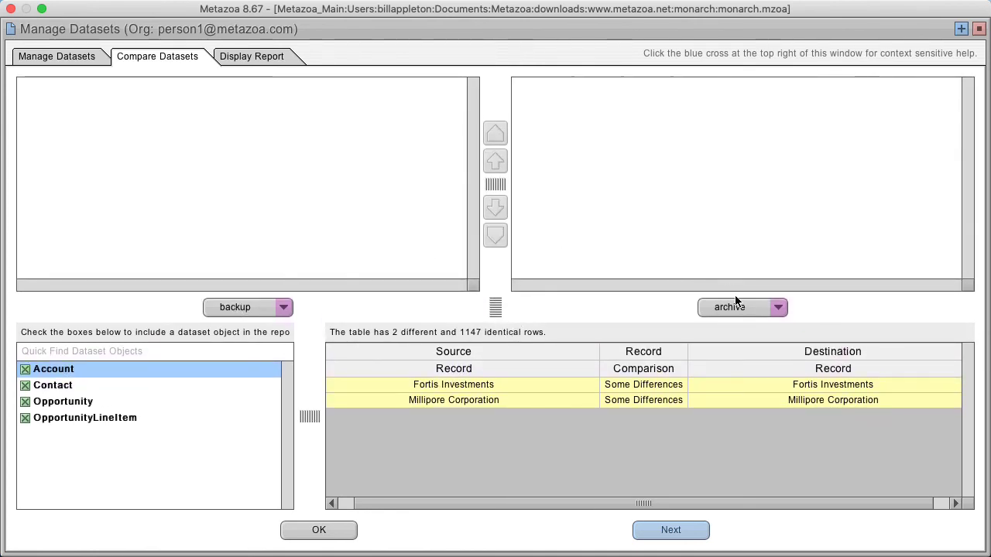
pyautogui.click(511, 382)
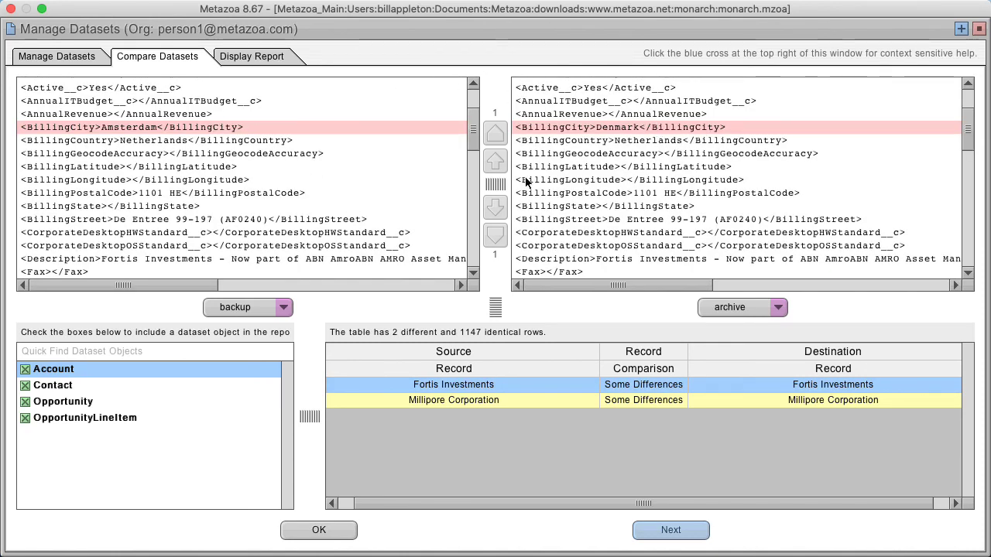
pyautogui.click(264, 57)
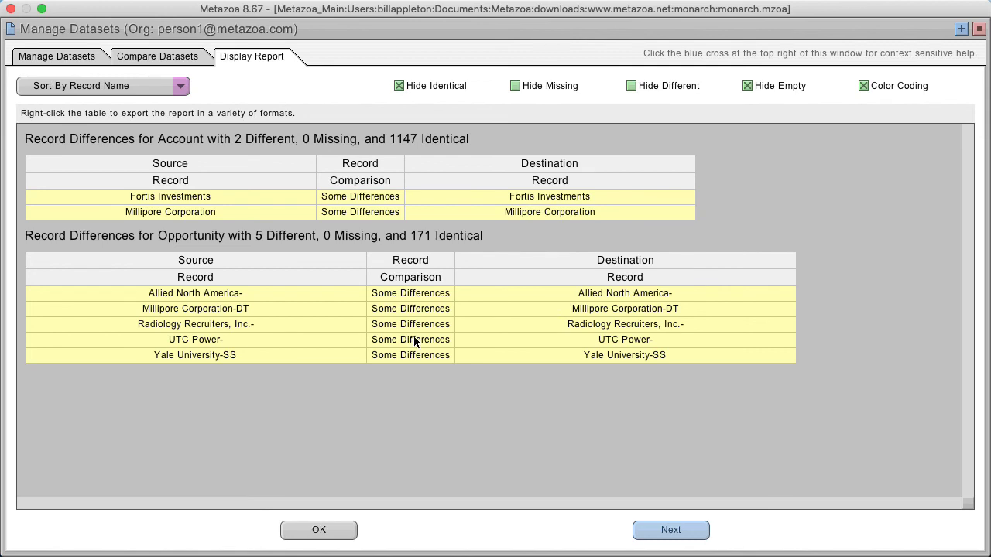
pyautogui.rightClick(513, 308)
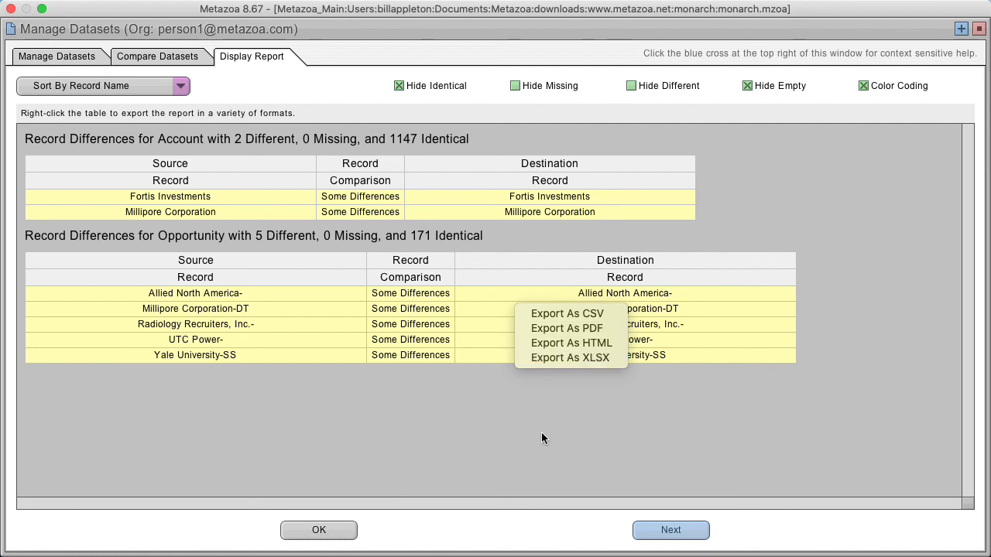
pyautogui.click(507, 431)
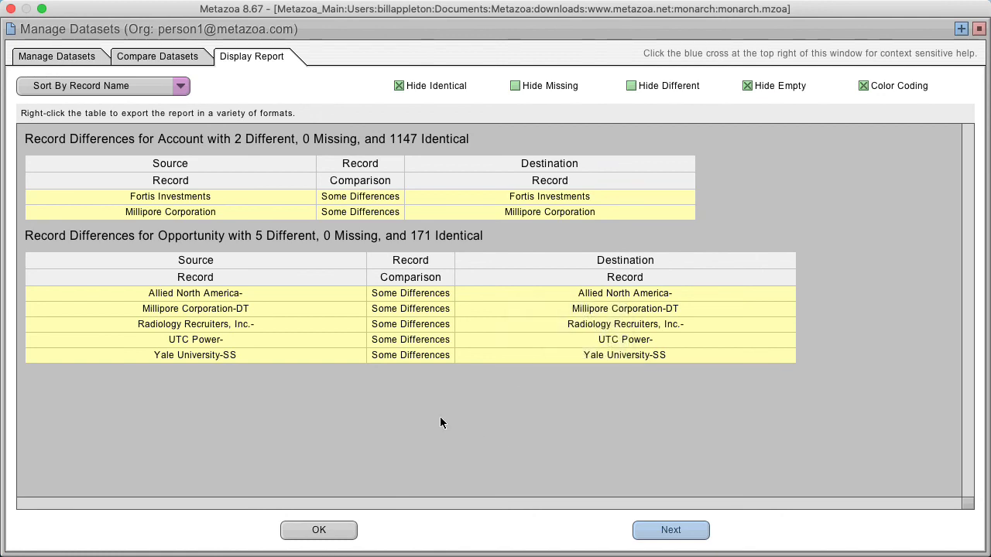
# Step: Dismiss the Manage Datasets window with OK after reviewing the differences report
pyautogui.click(317, 531)
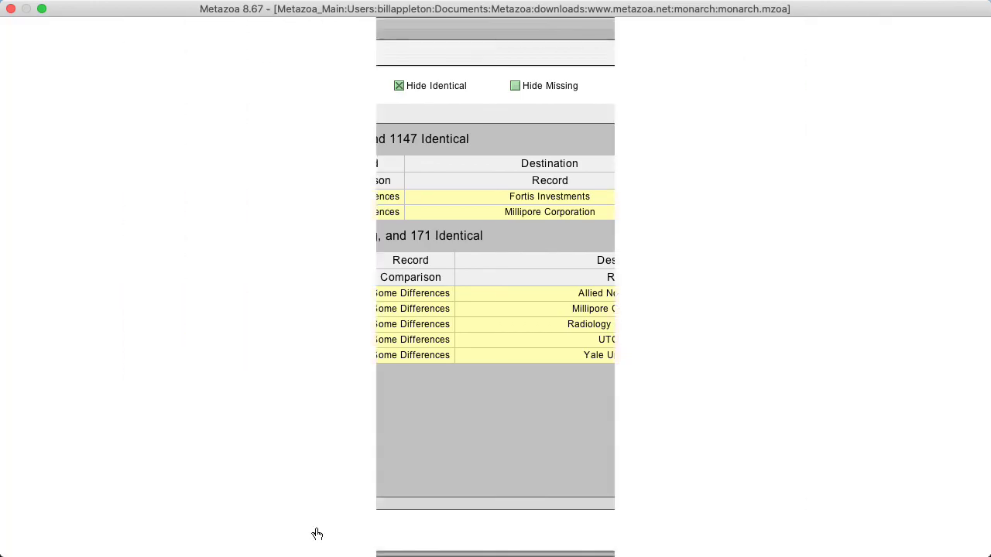